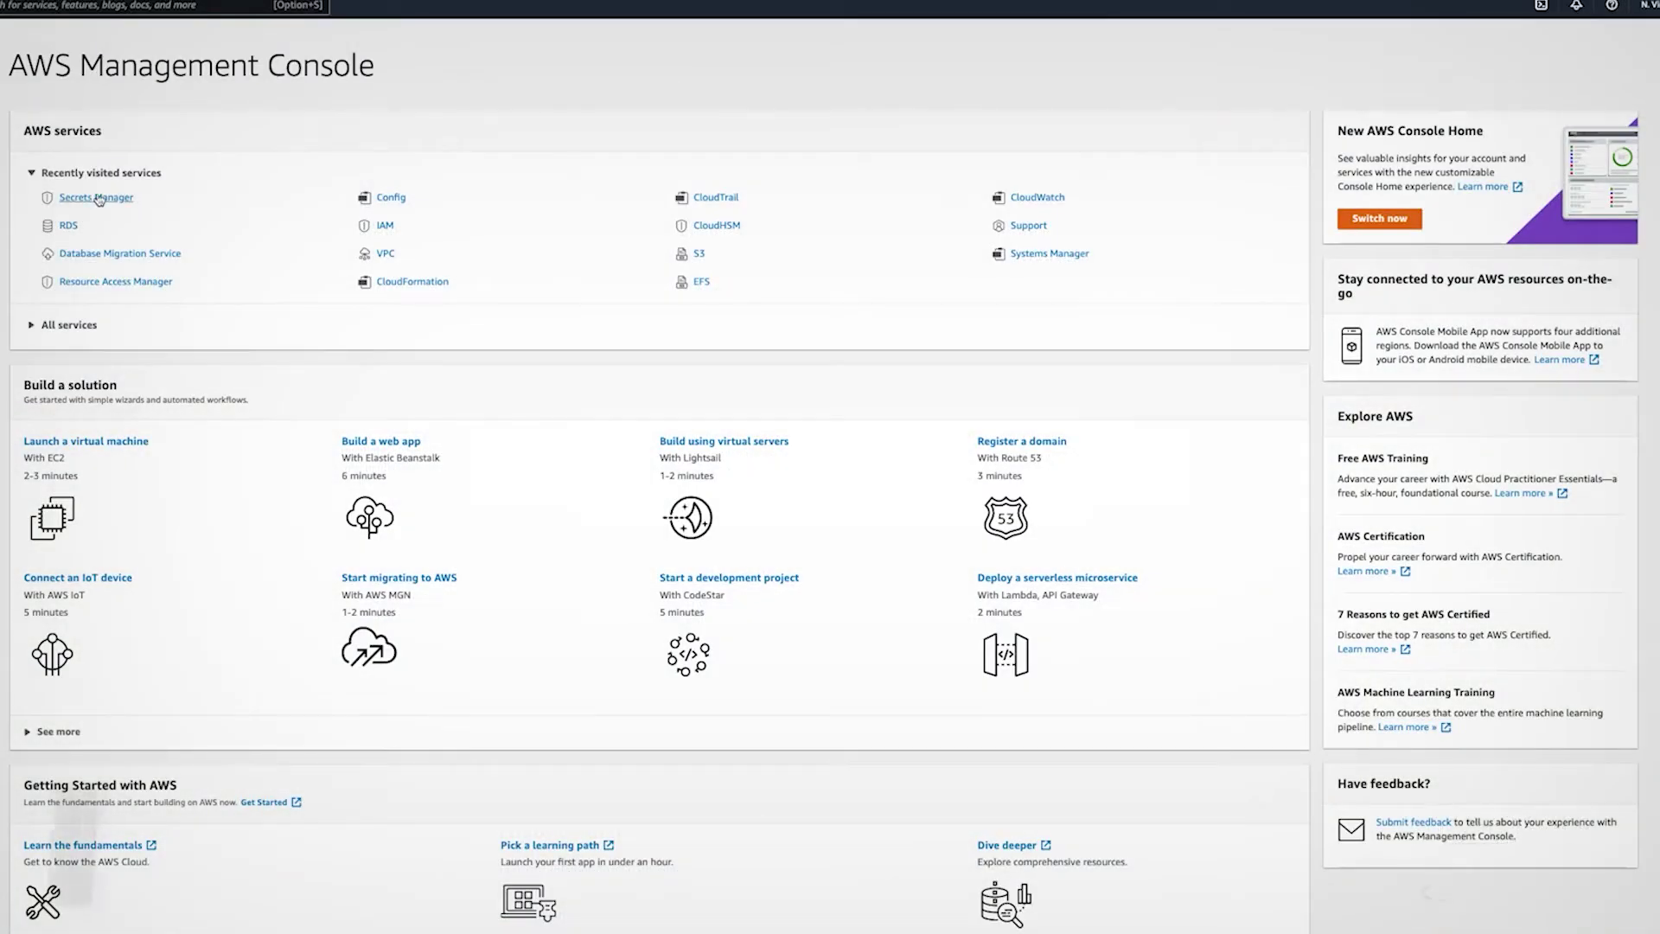
Start storing a new RDS credentials secret in Secrets Manager and view the available encryption keys
click(98, 198)
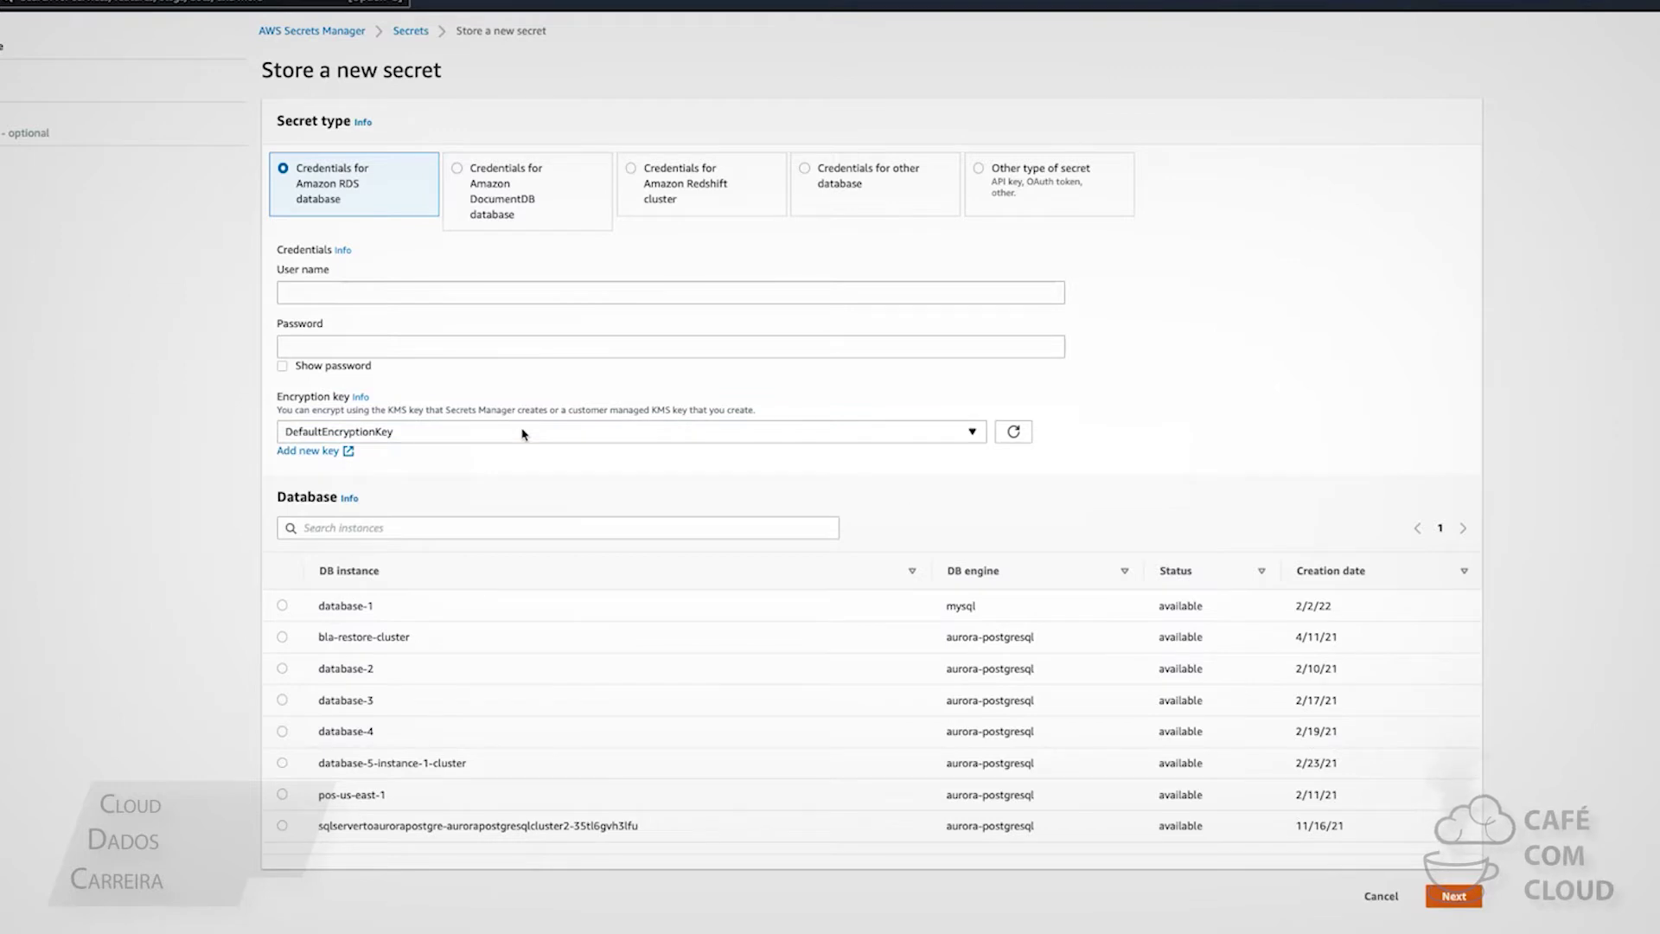
click(521, 434)
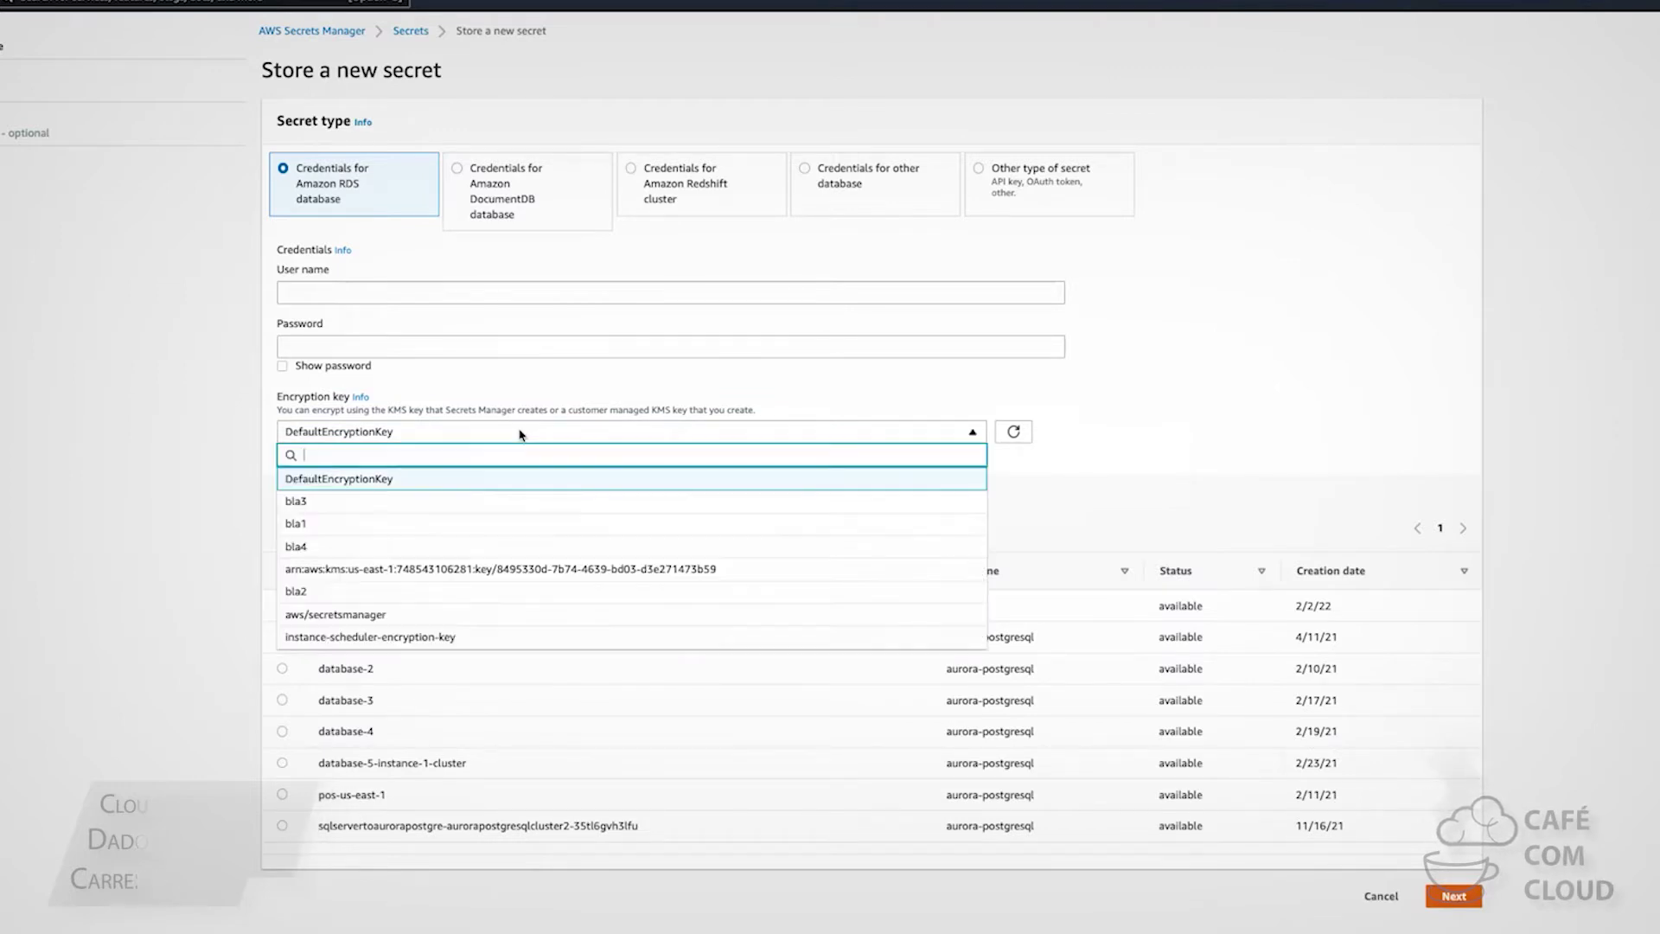
click(522, 434)
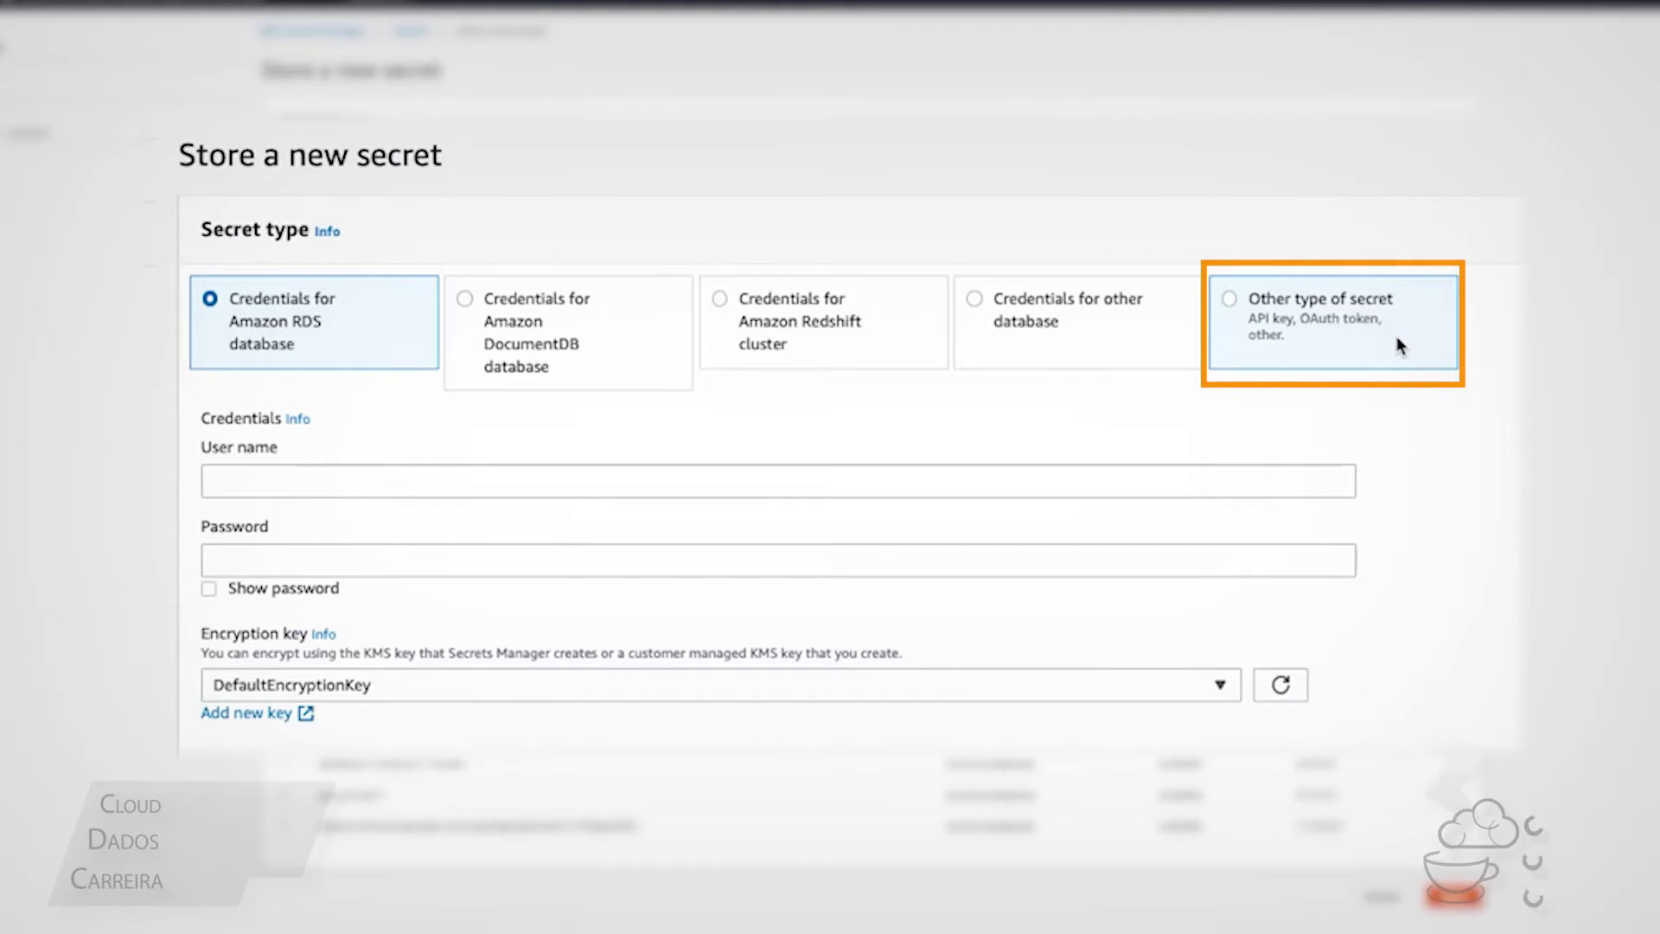
Select database-1 and enter the user name admin with its password
click(426, 453)
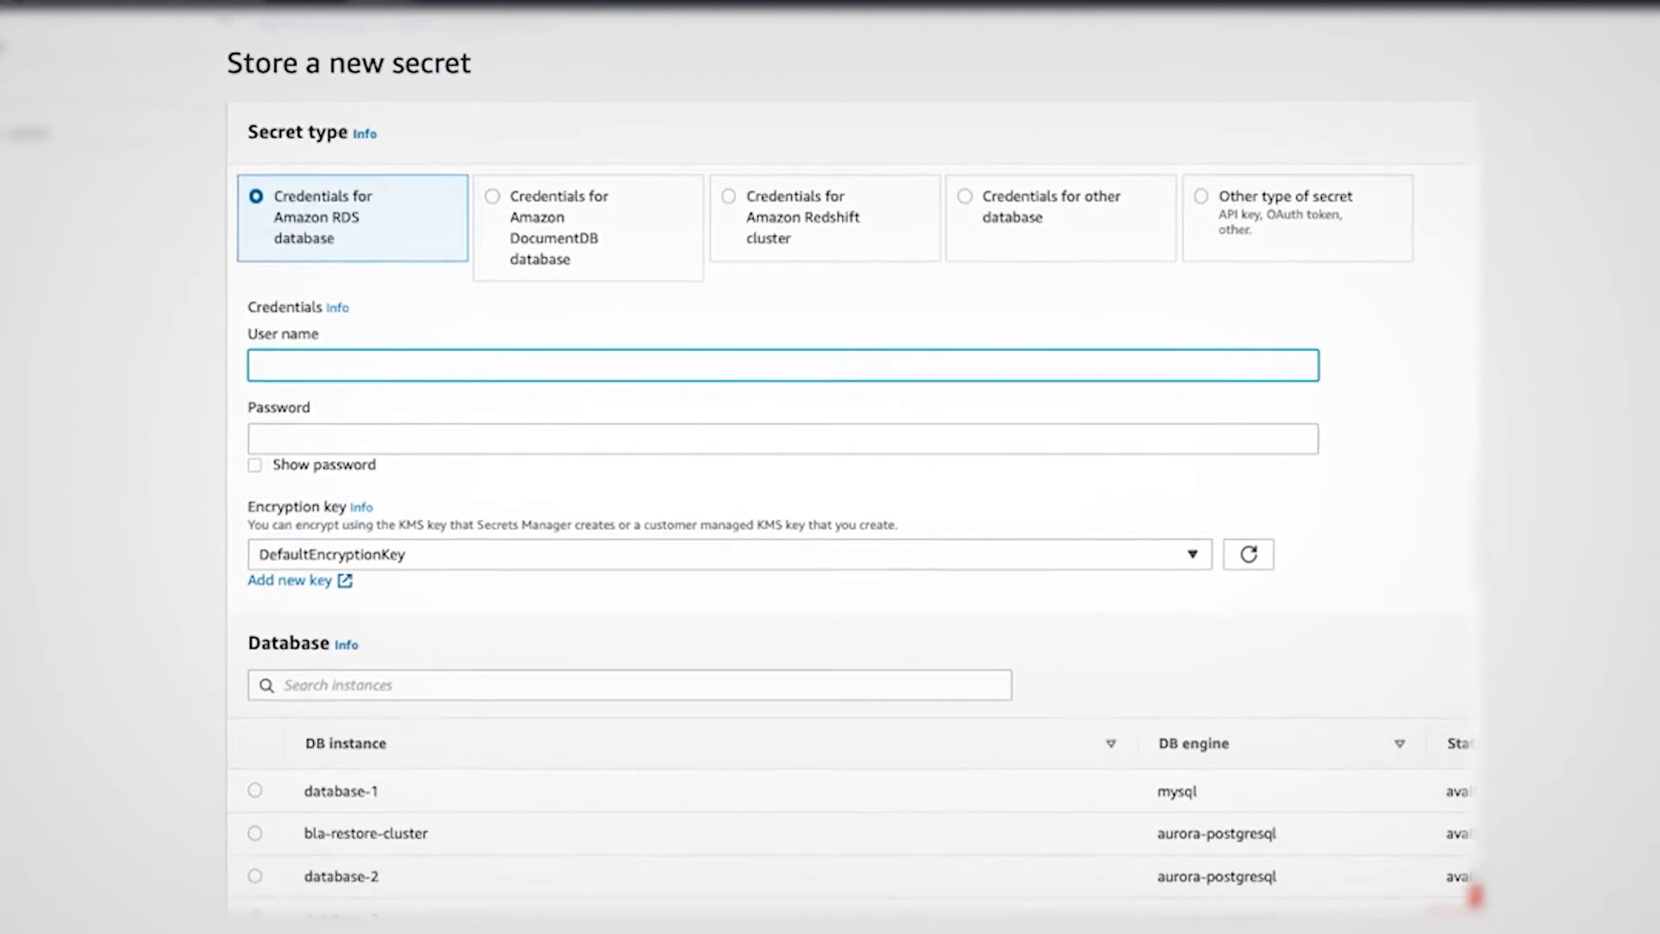
click(255, 790)
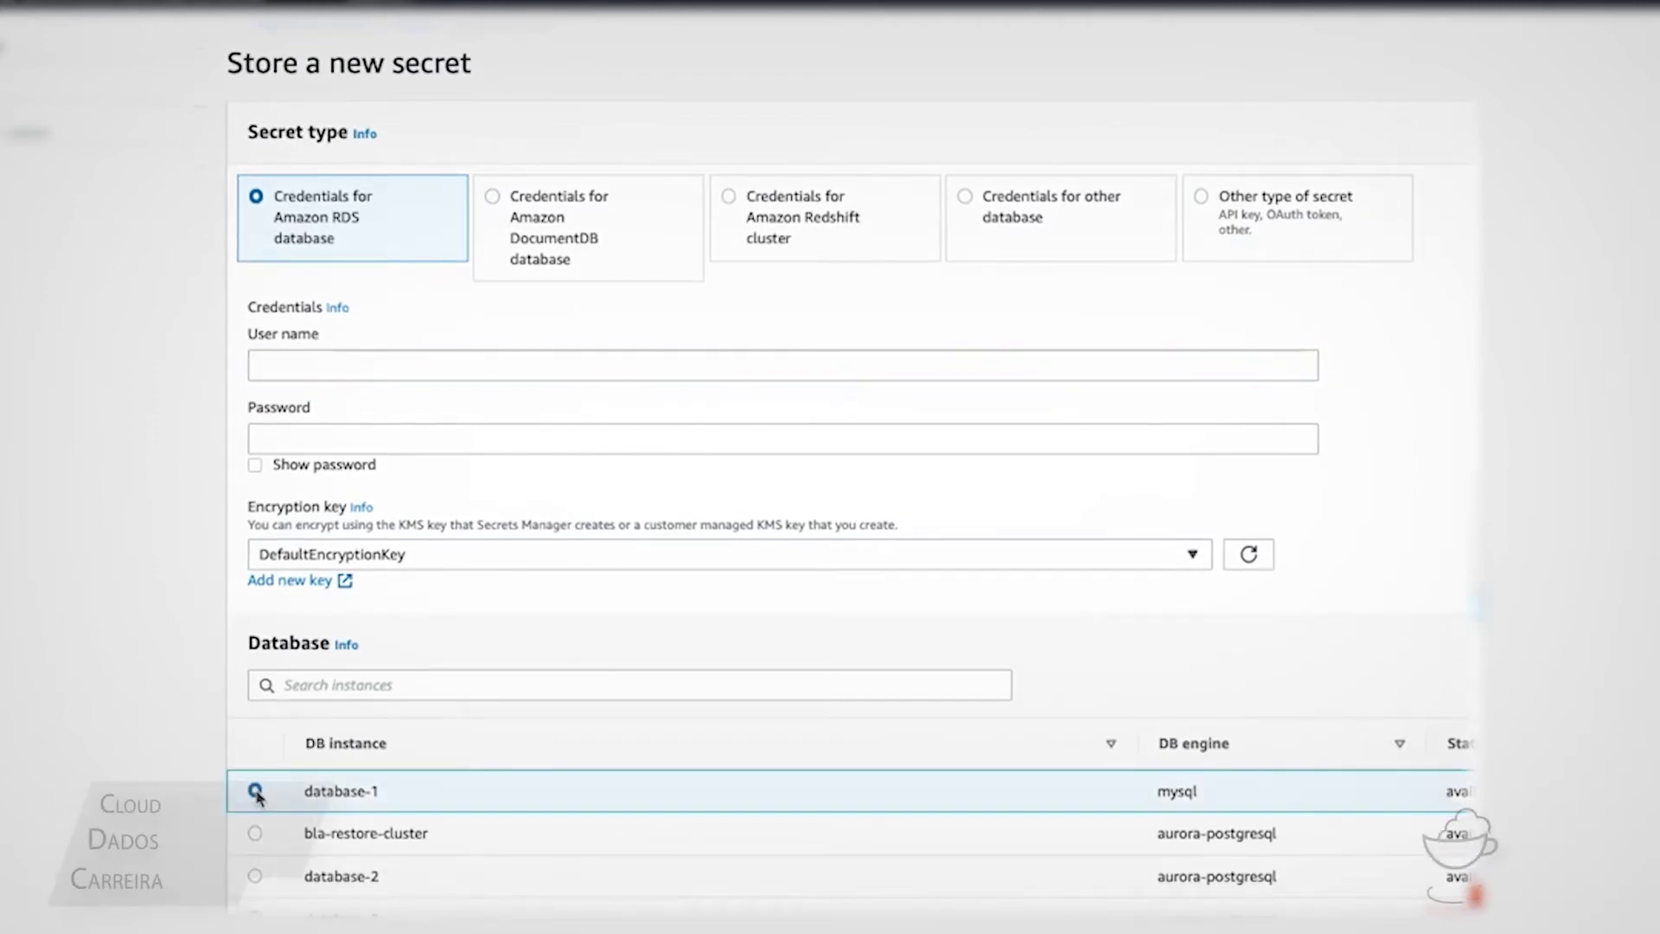
click(459, 356)
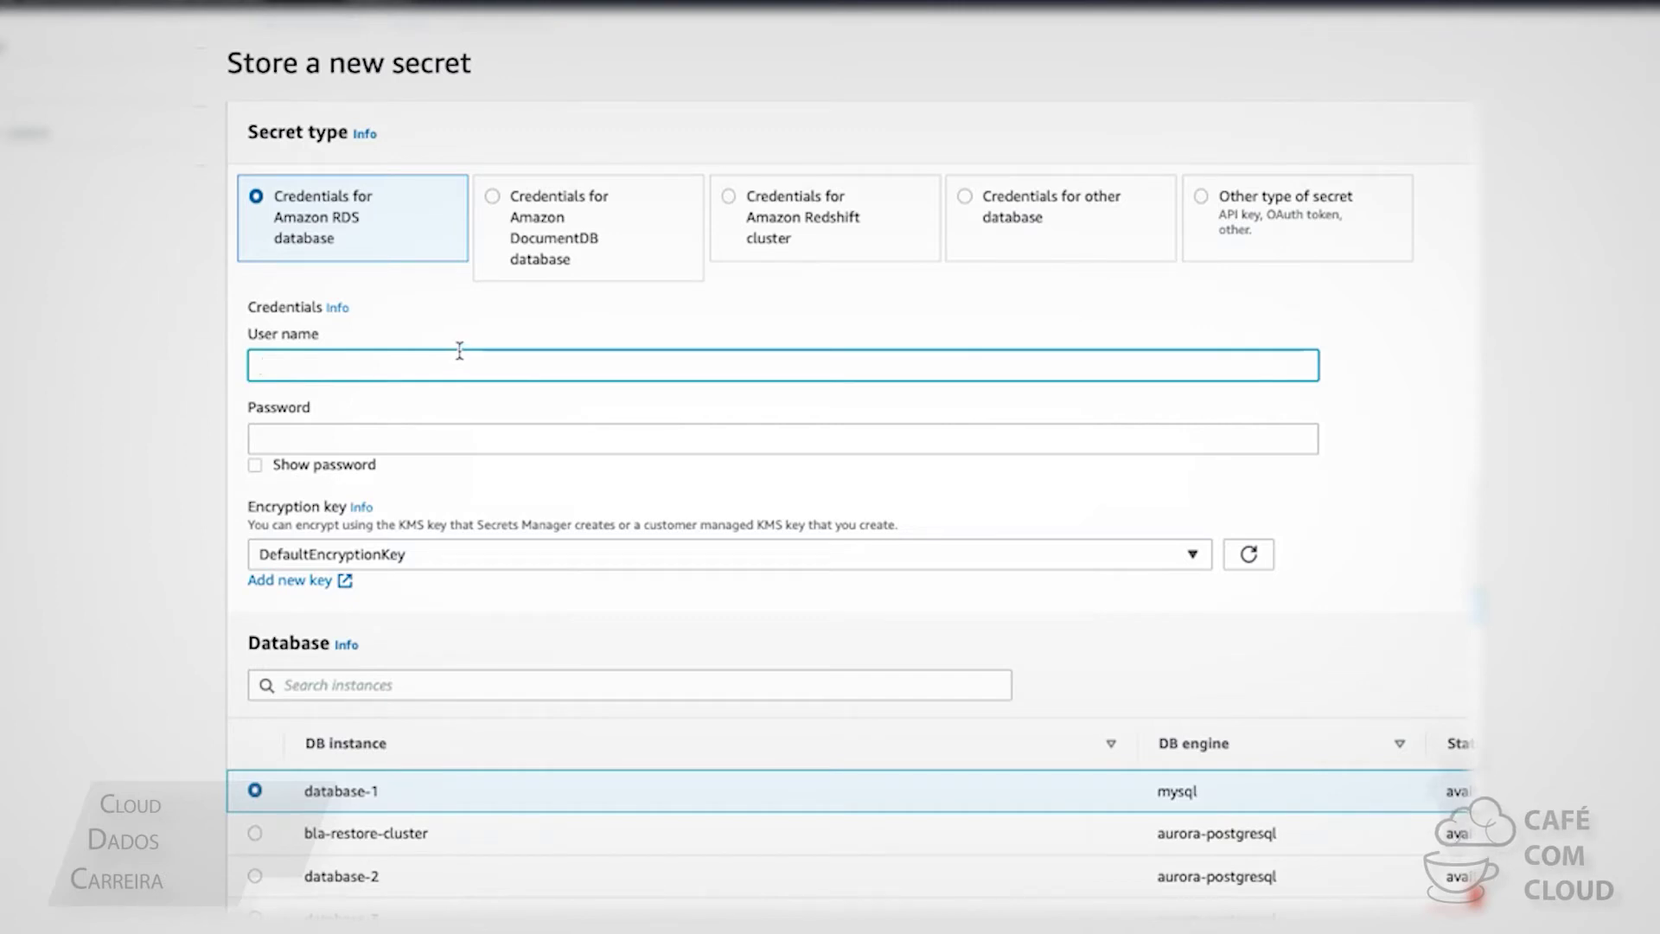
text(admin)
key(Tab)
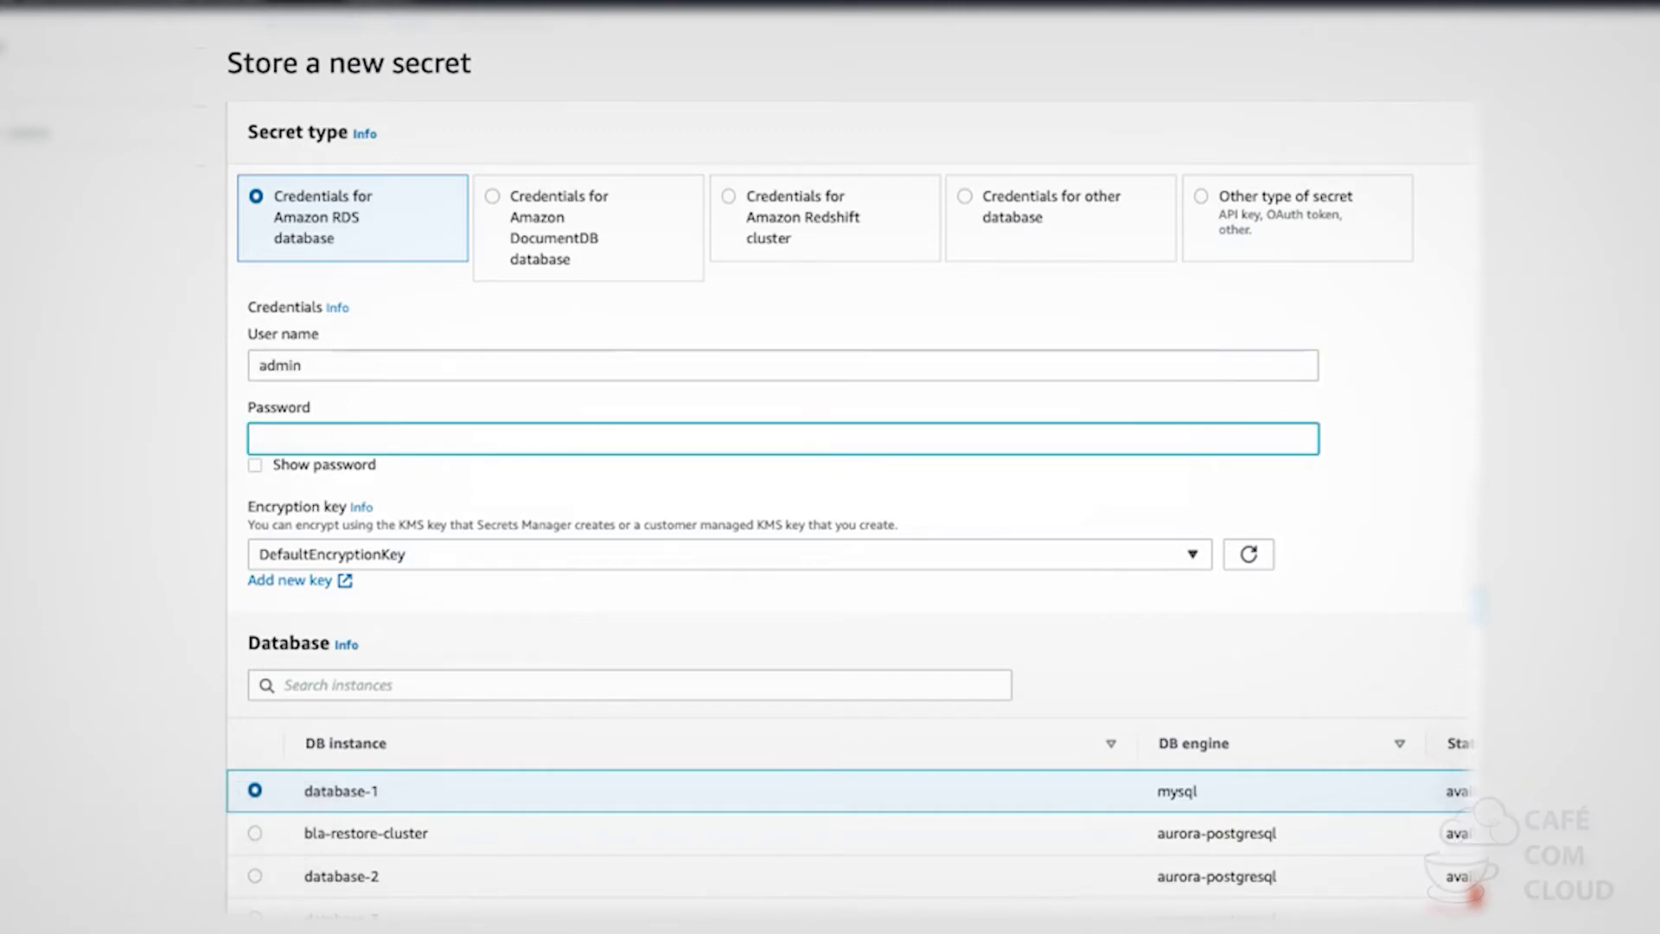
text(••••••••)
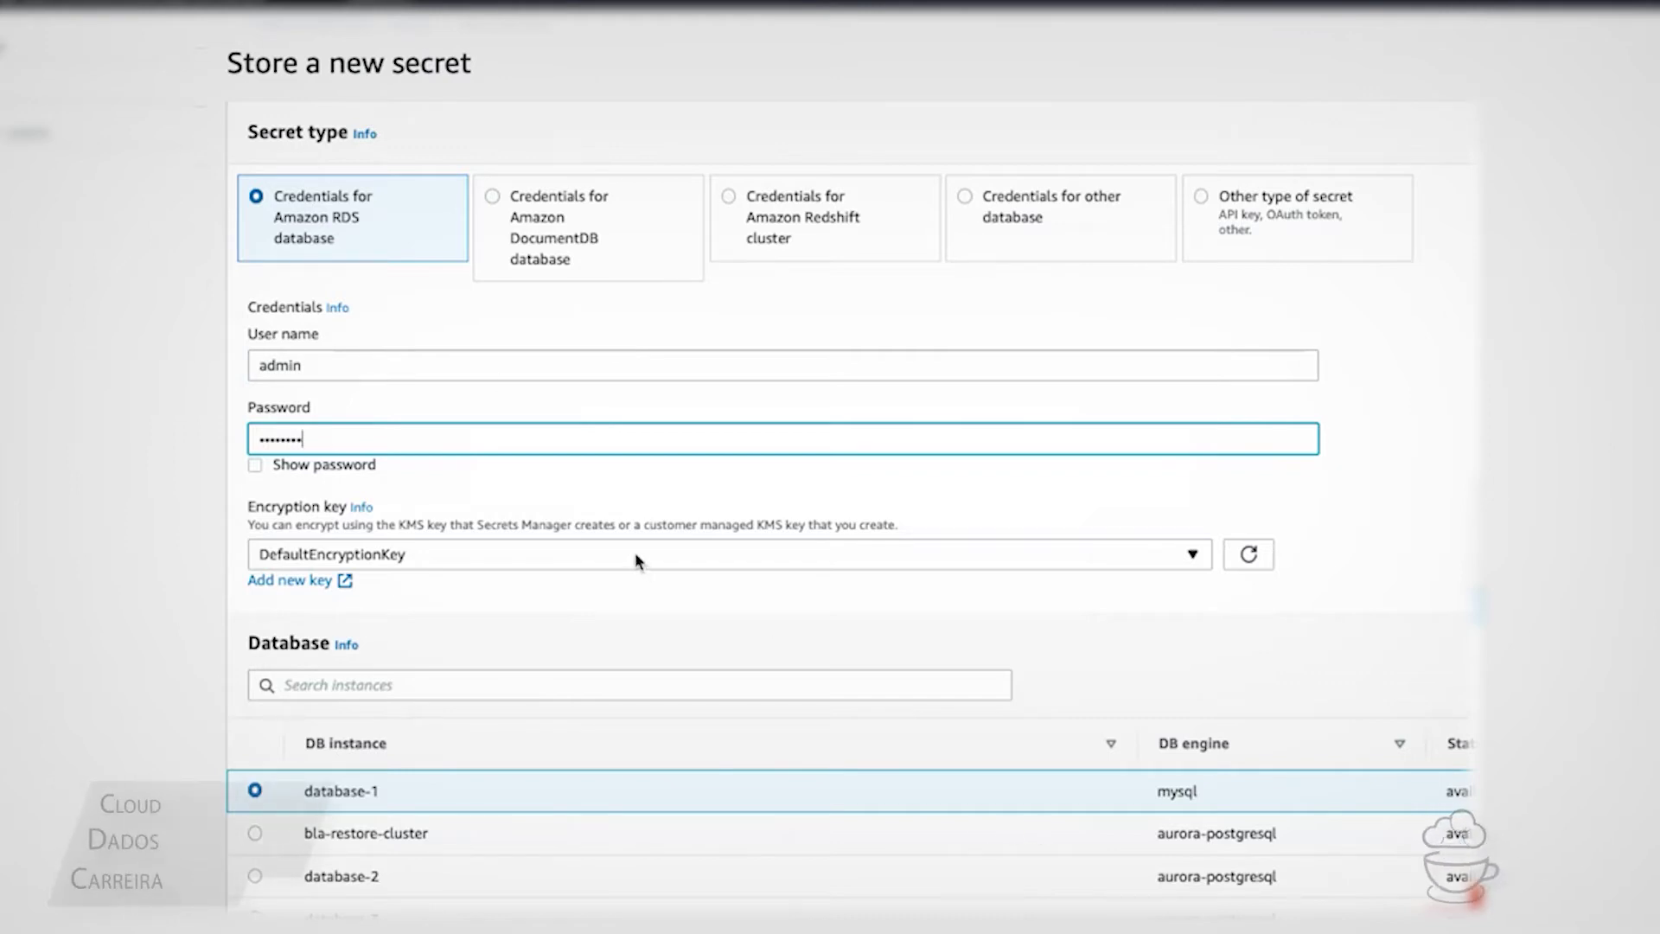
Keep DefaultEncryptionKey as the encryption key and move on to naming the secret
click(566, 563)
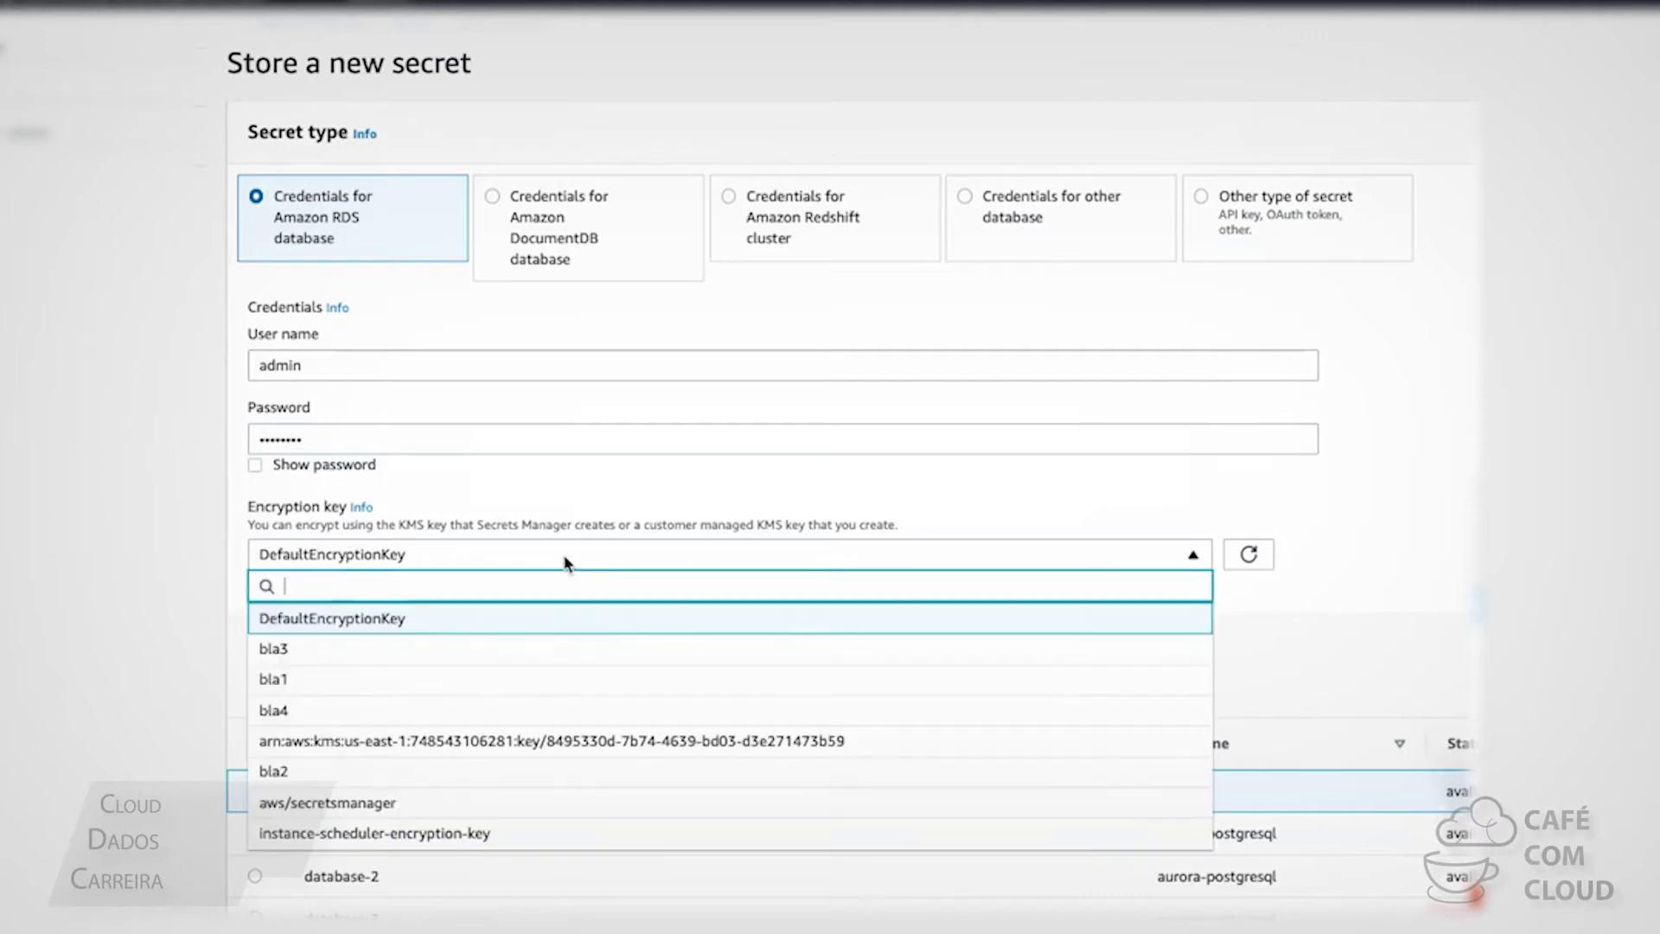
click(566, 562)
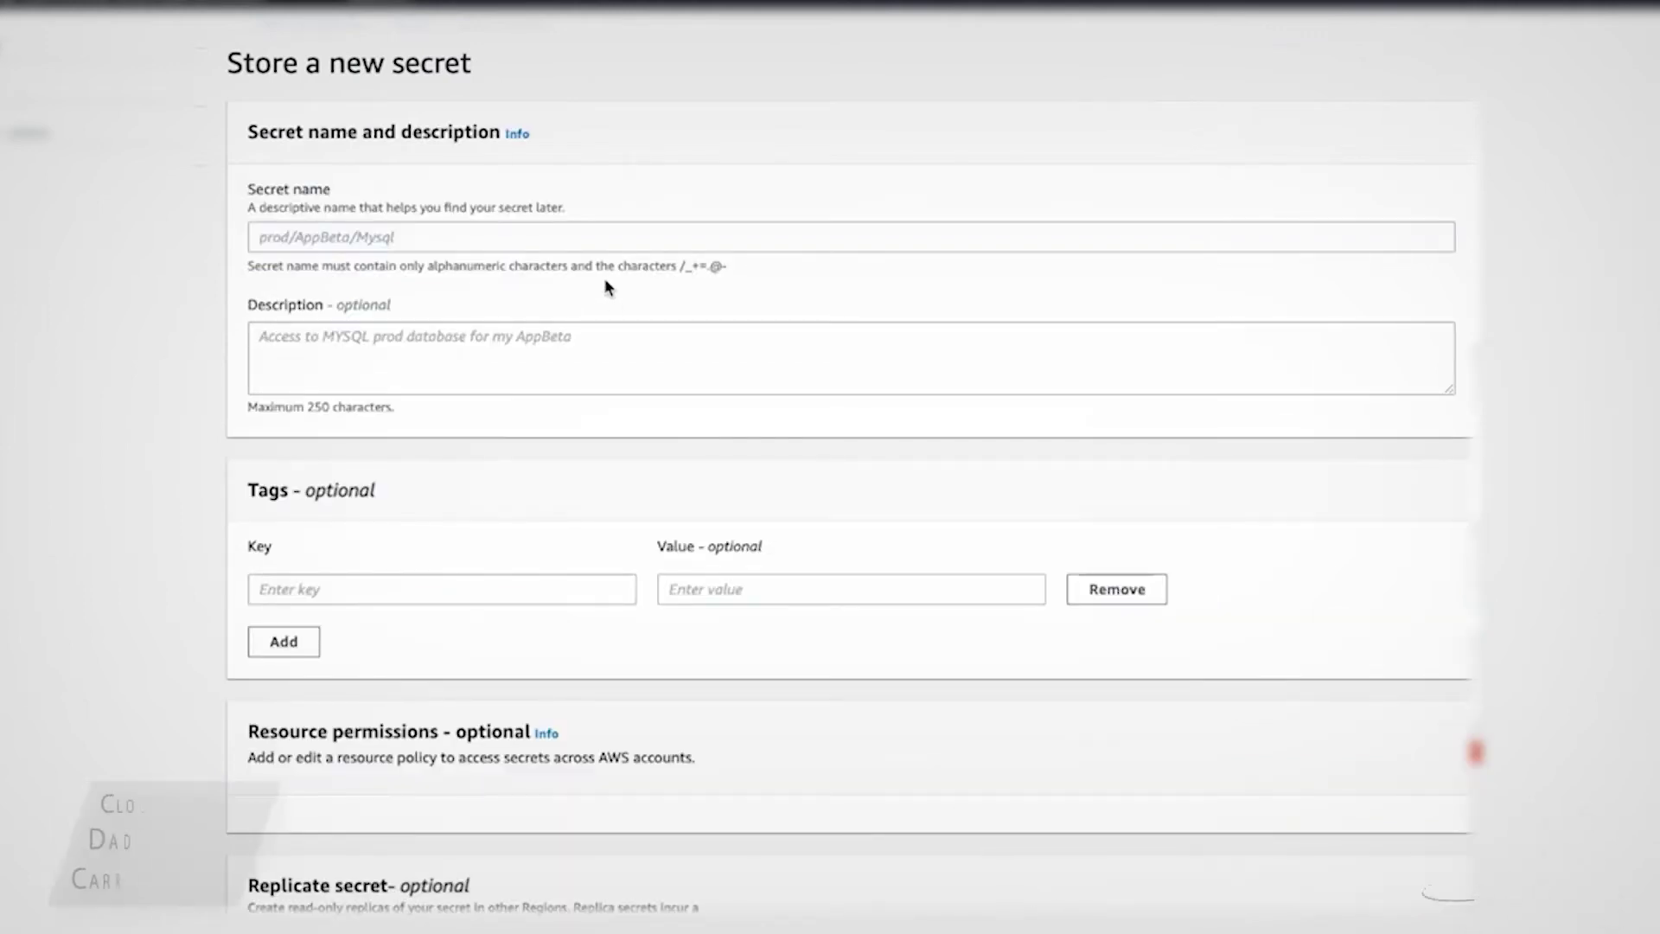
click(614, 246)
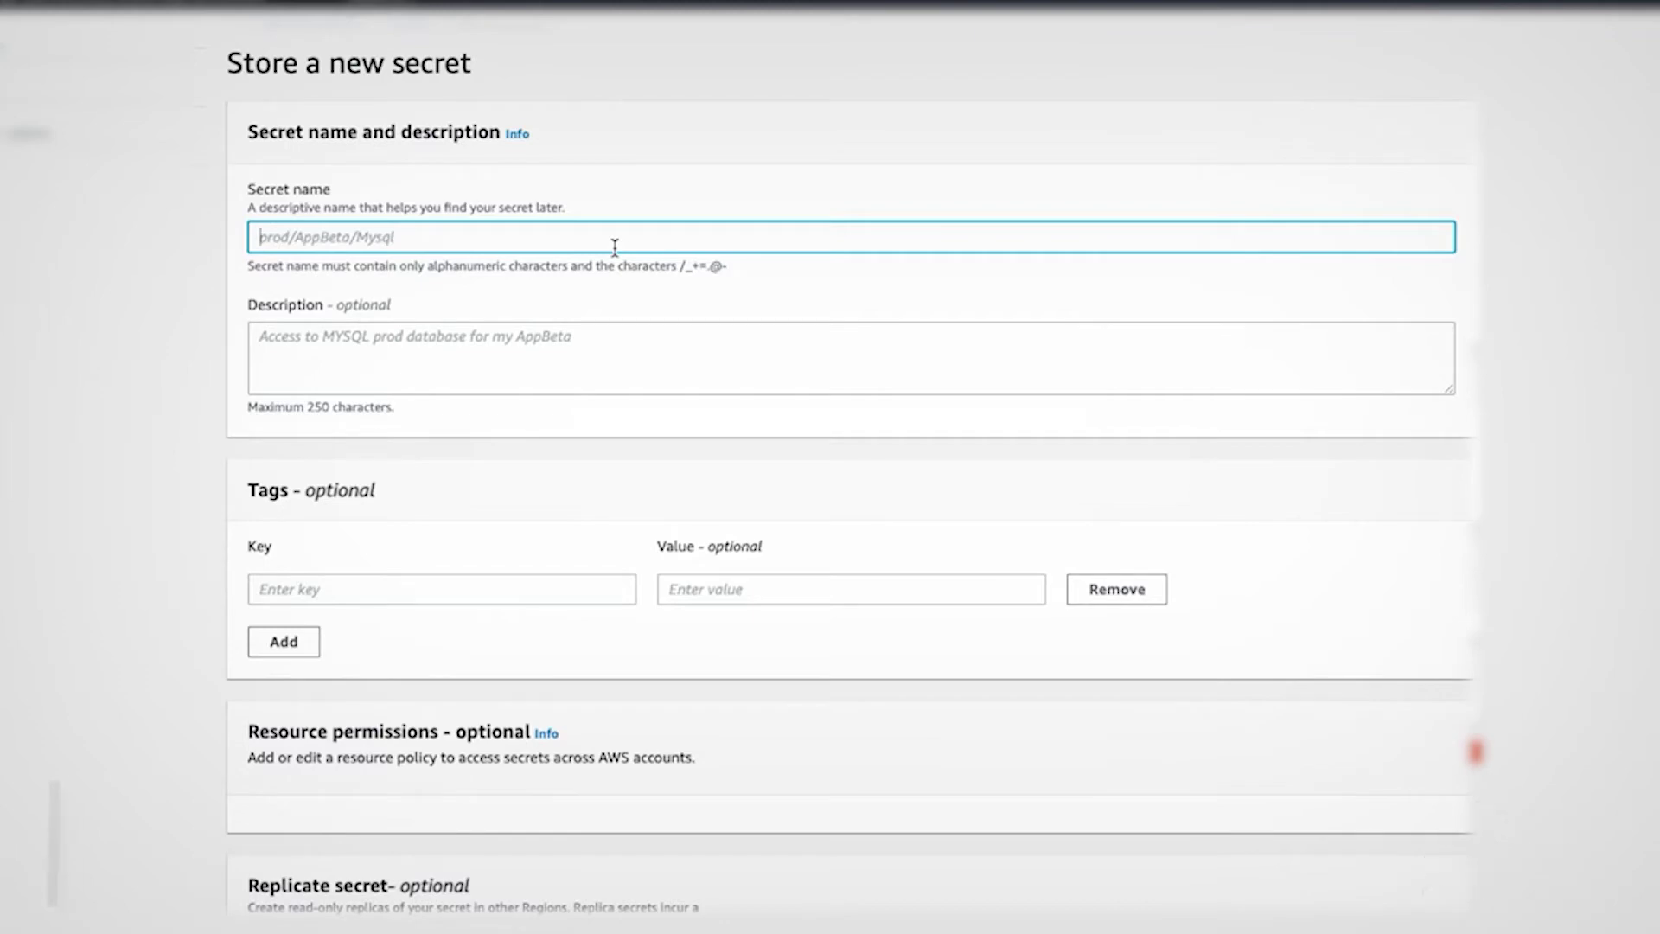
Replace the mistaken 'pro' entry with the secret name test/database/admin
text(prod/)
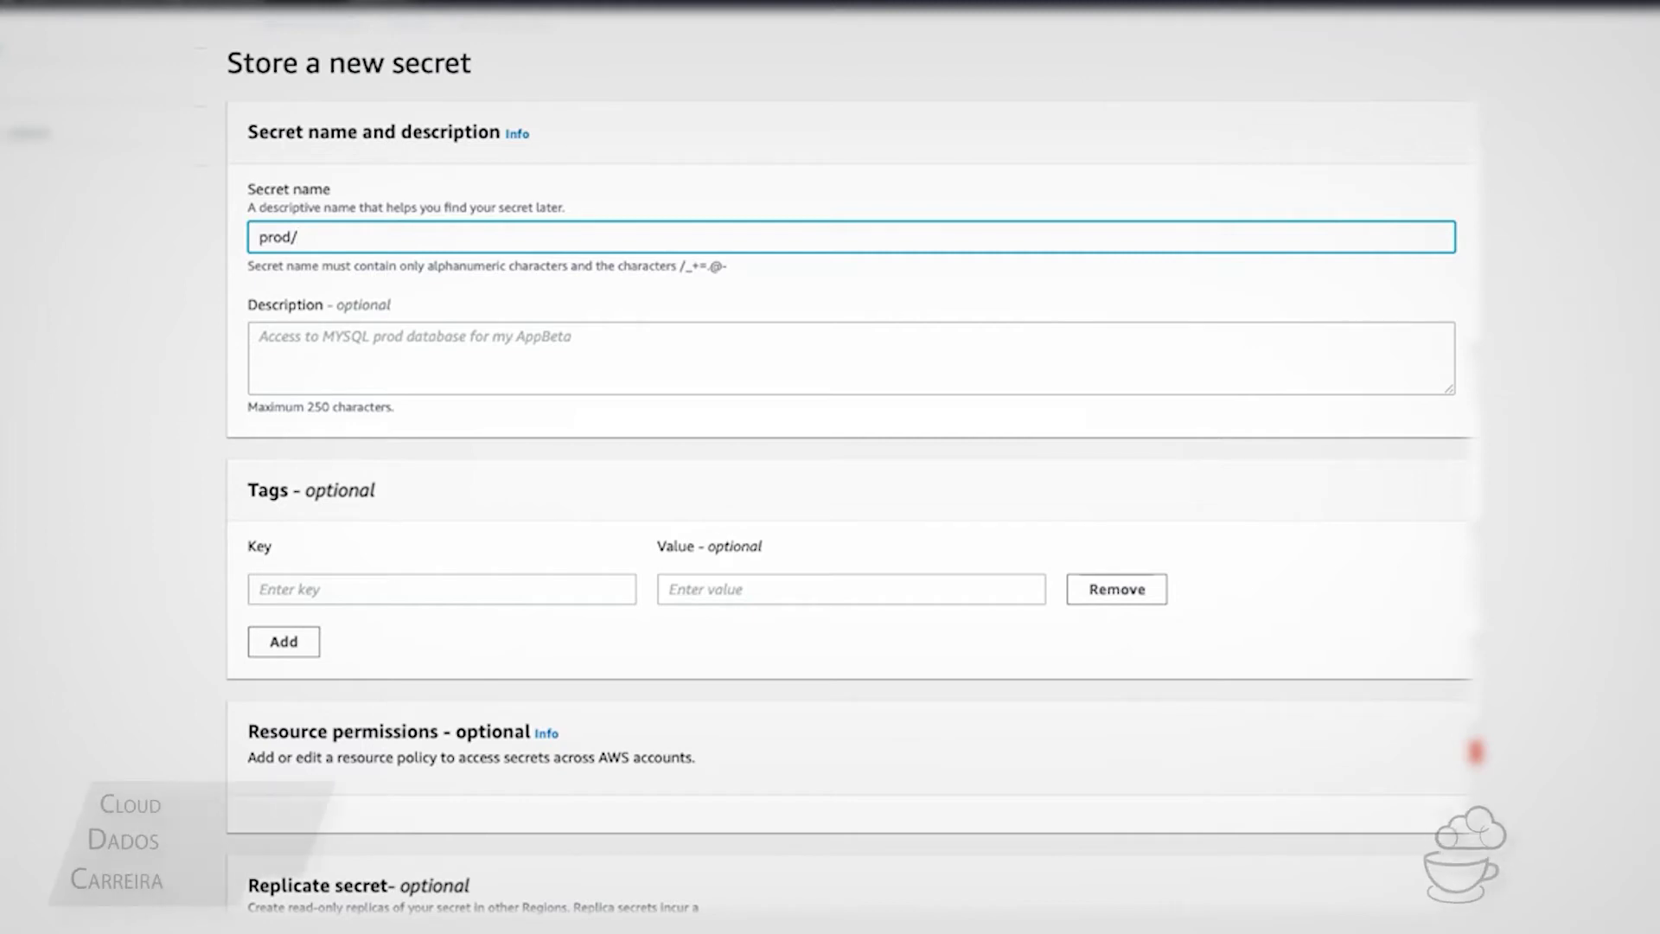
key(BackSpace)
key(BackSpace)
key(BackSpace)
key(BackSpace)
key(BackSpace)
text(te)
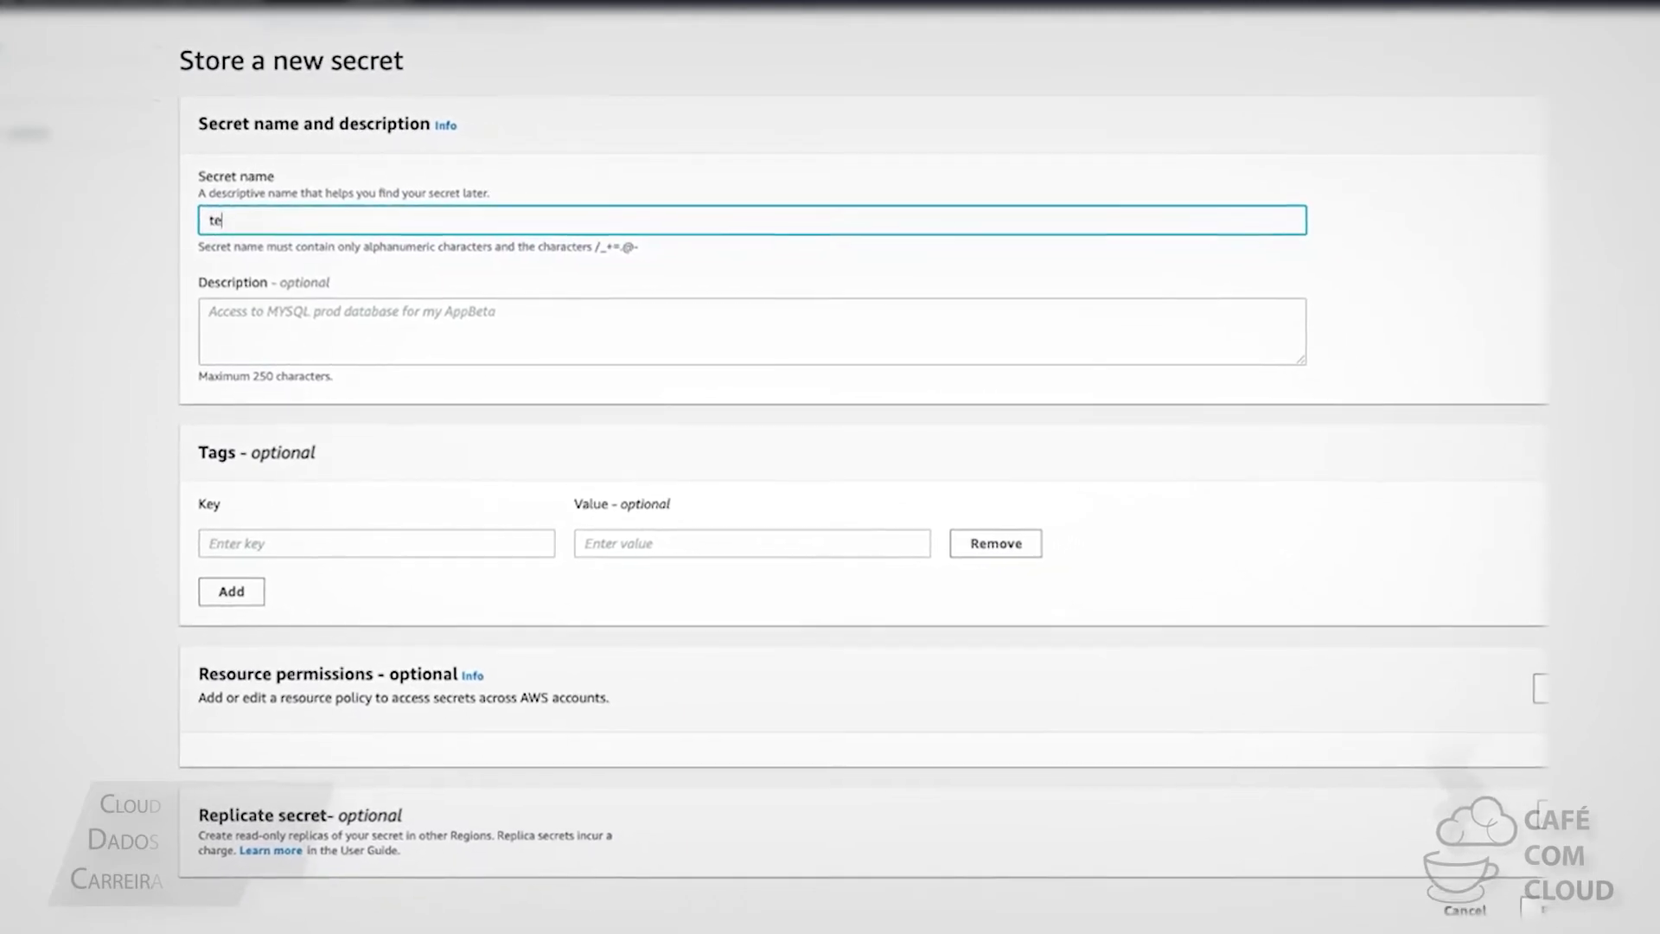
text(st/d)
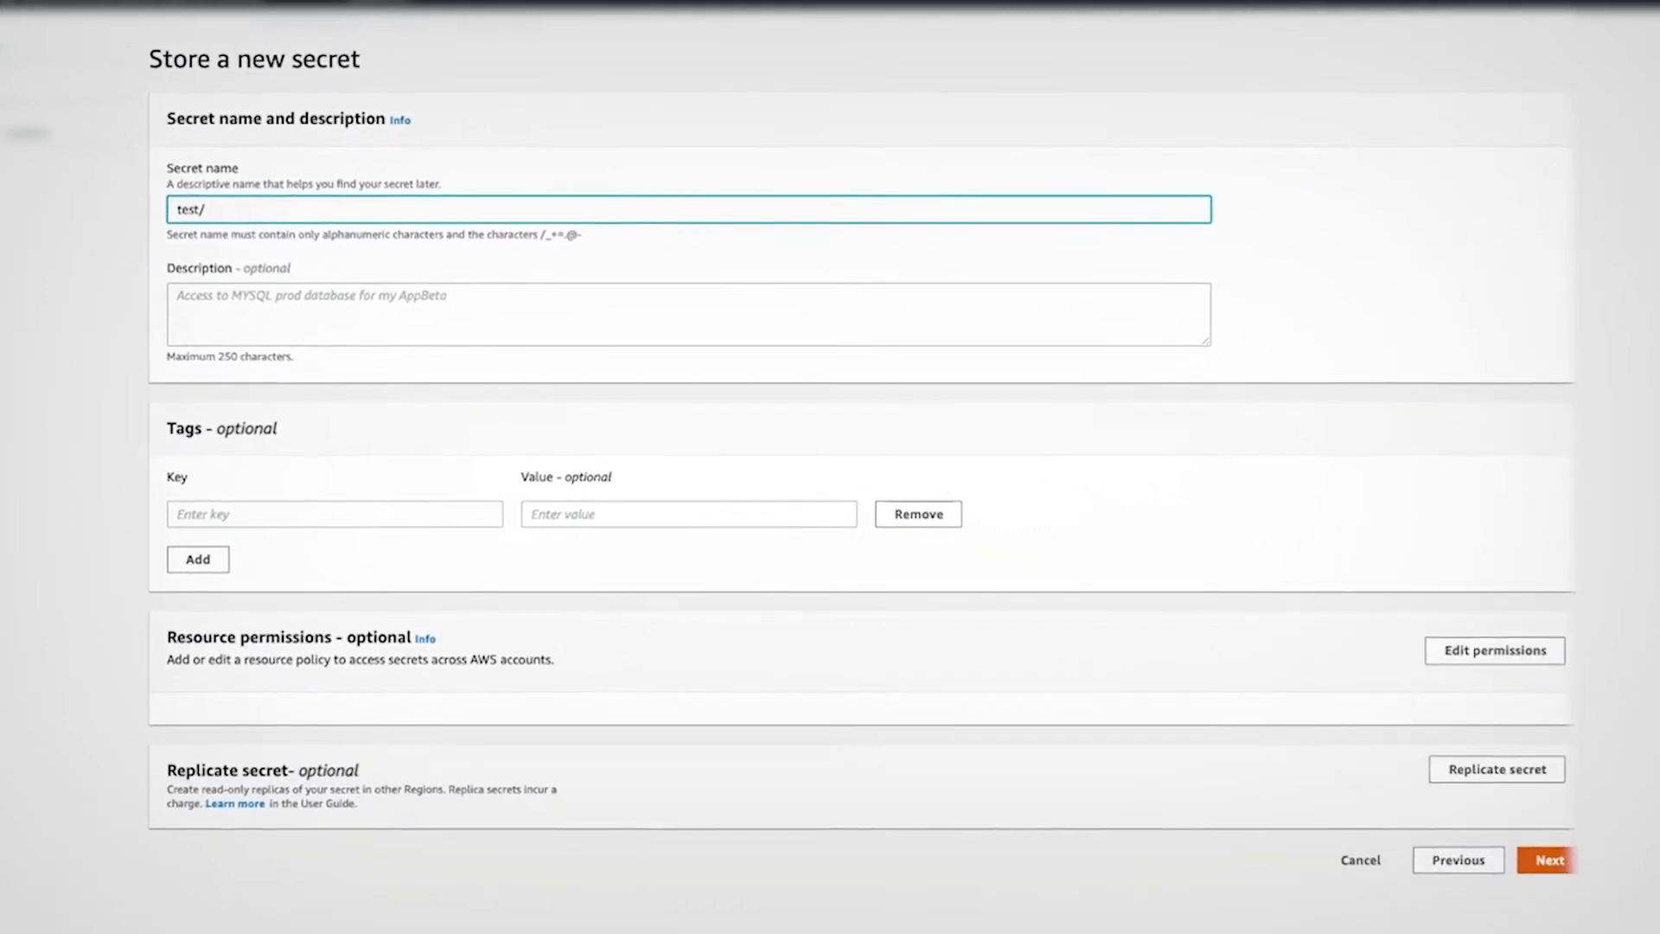
text(ata)
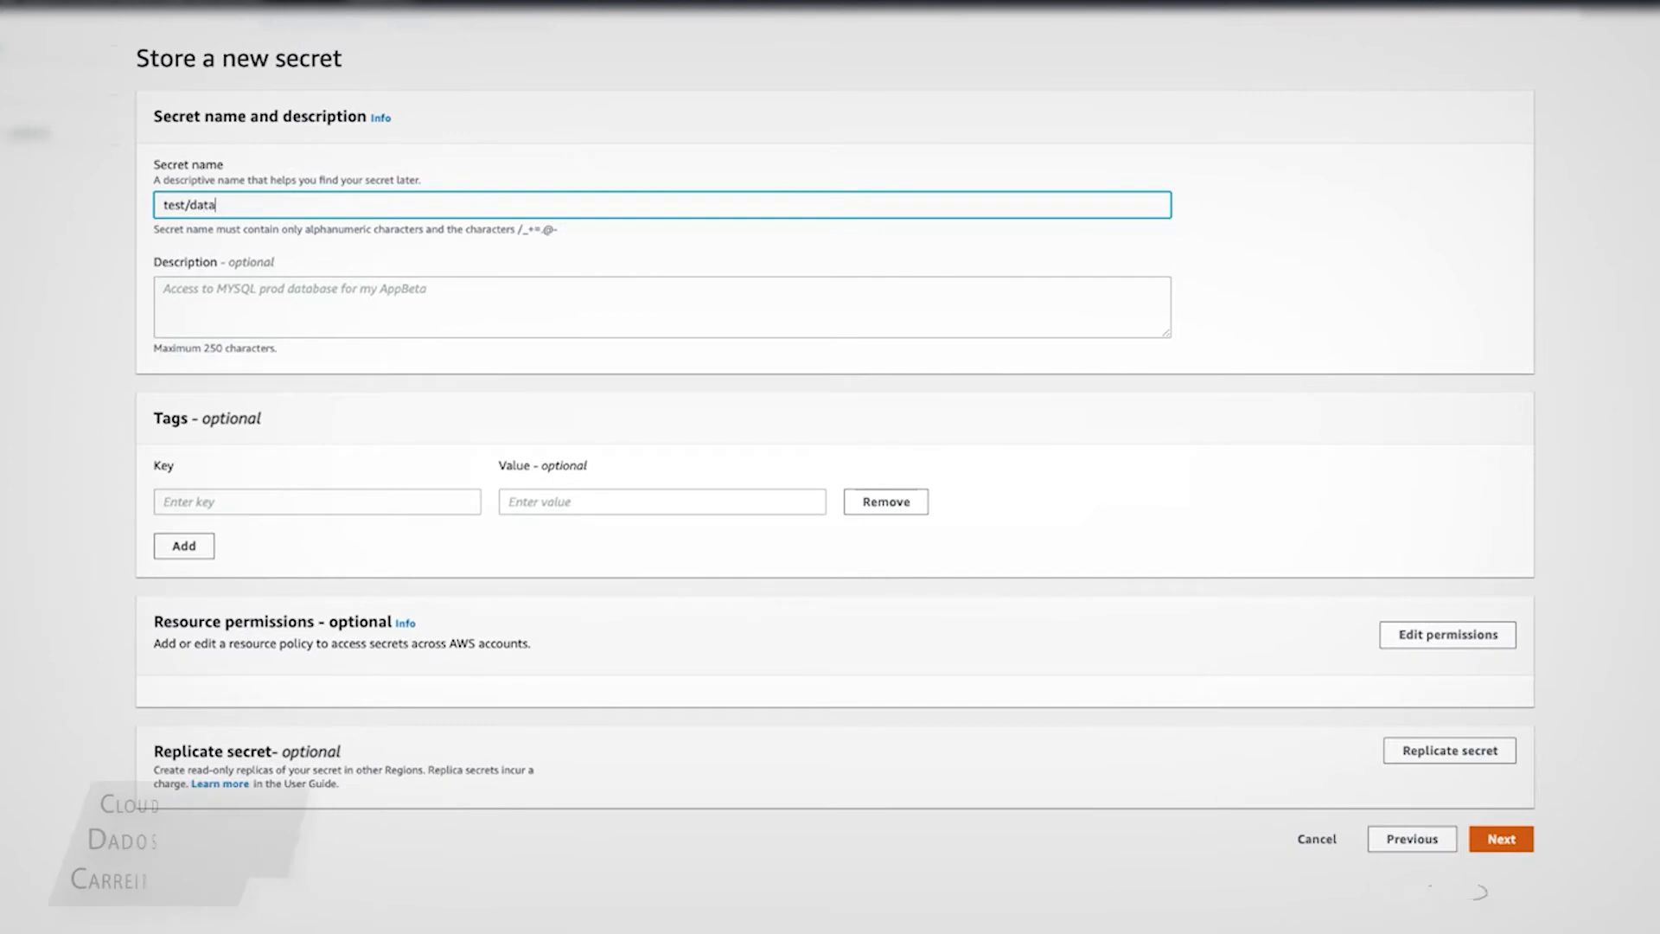
text(base/admin)
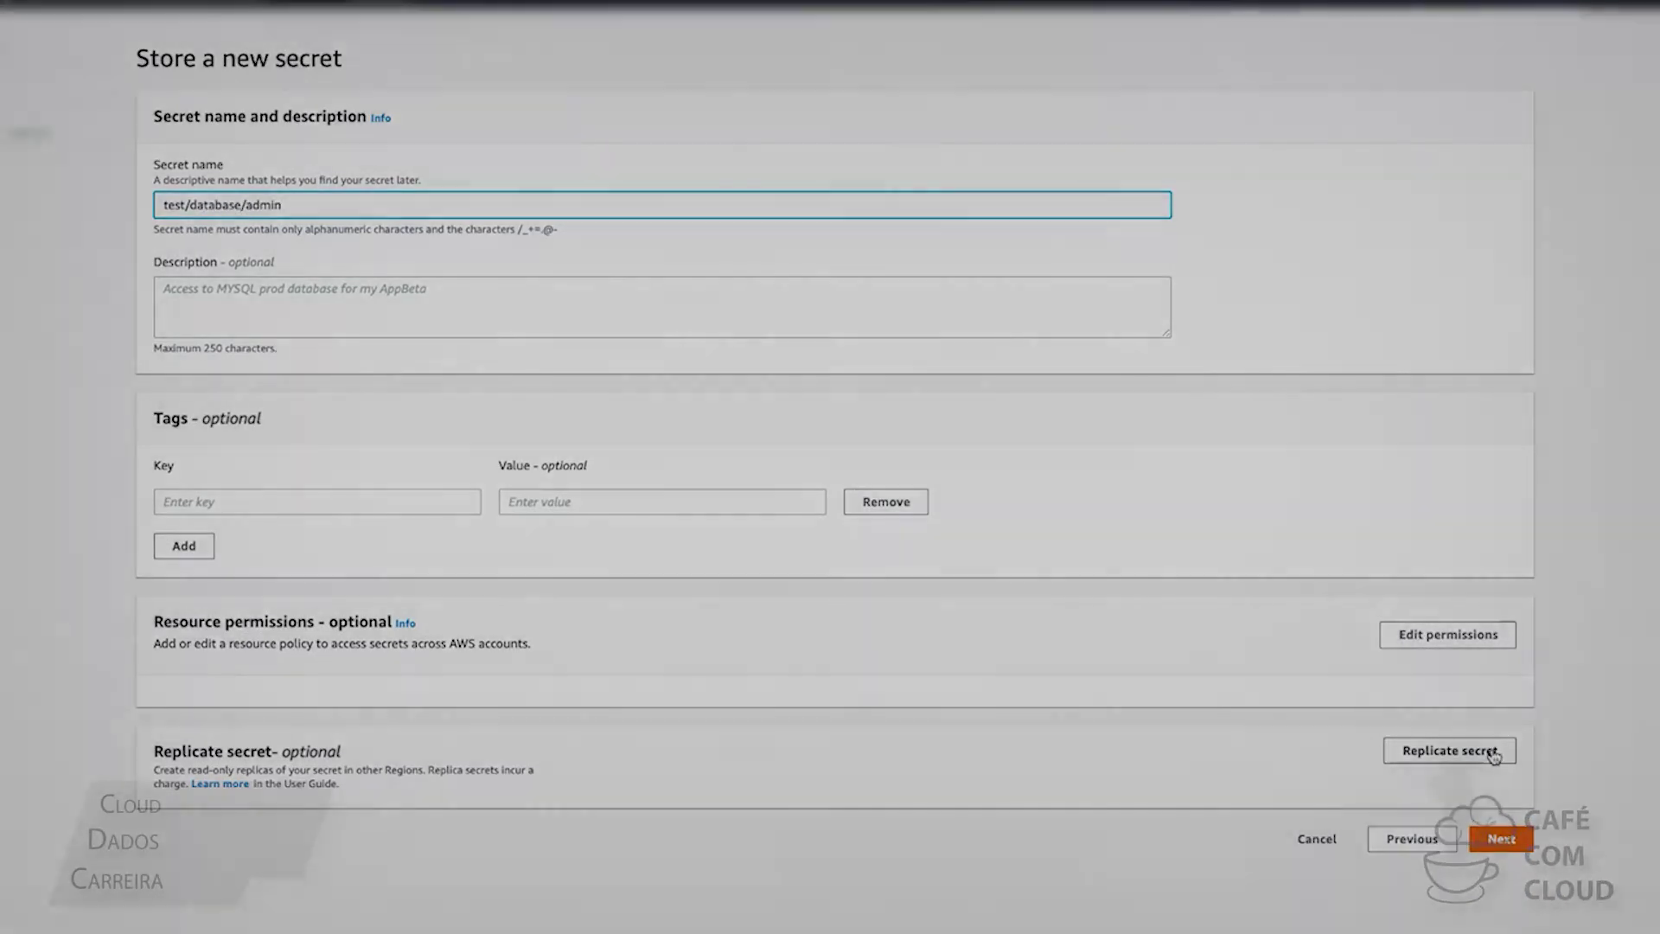
Expand the Replicate secret options, then continue to the secret rotation step
click(1491, 752)
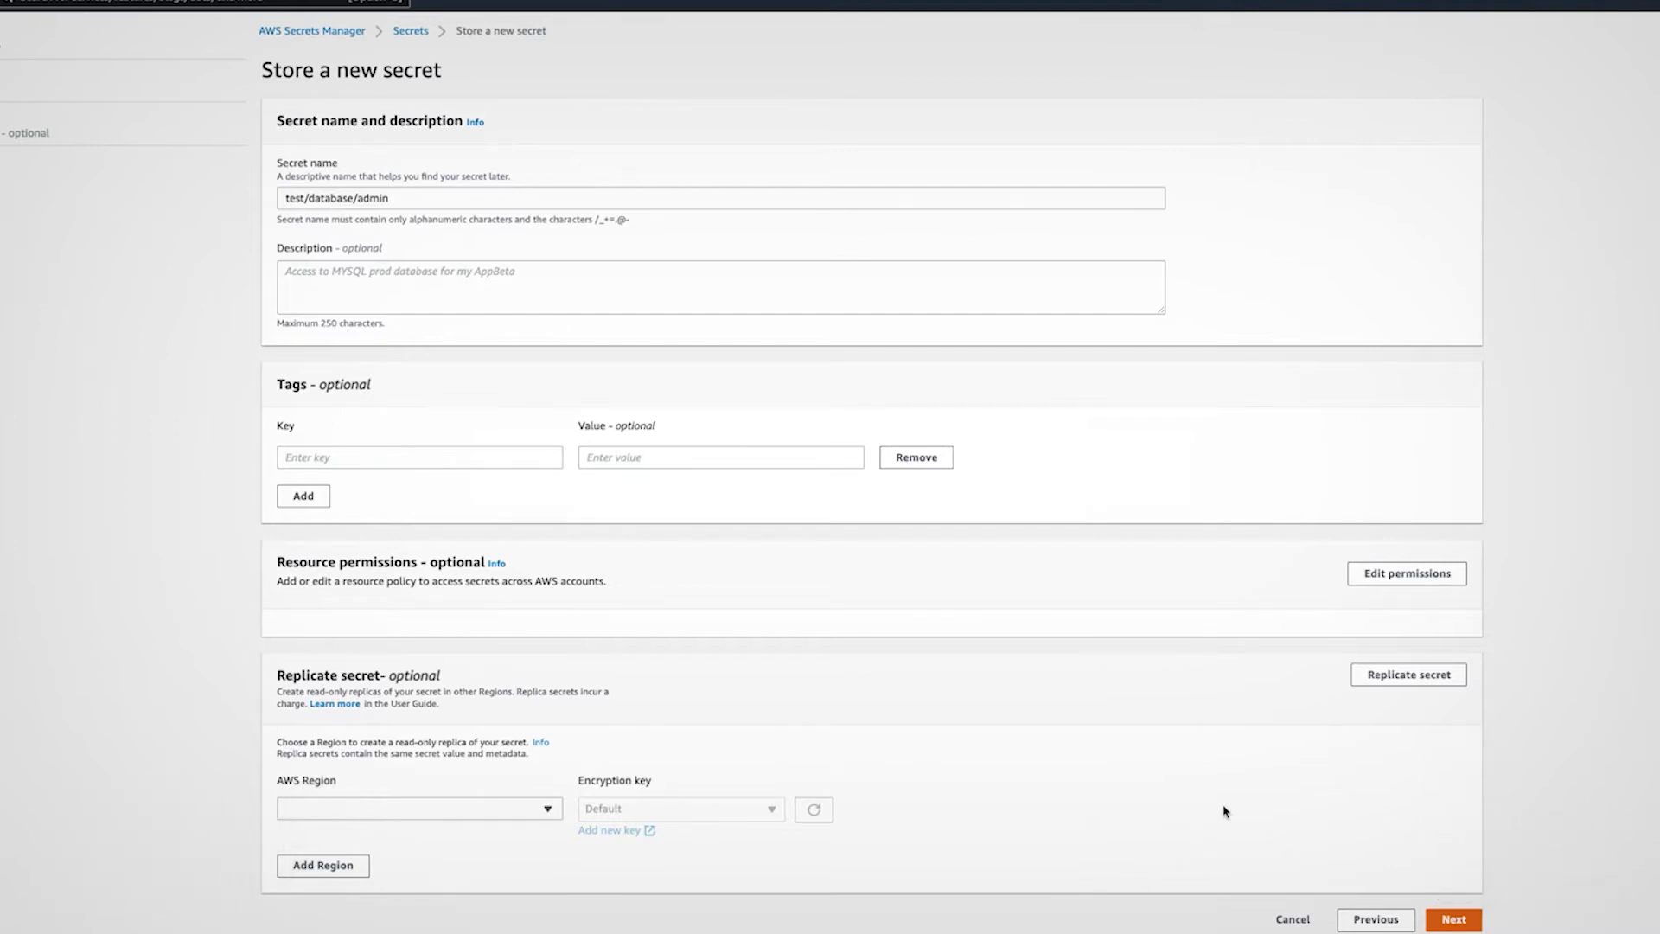
click(1440, 918)
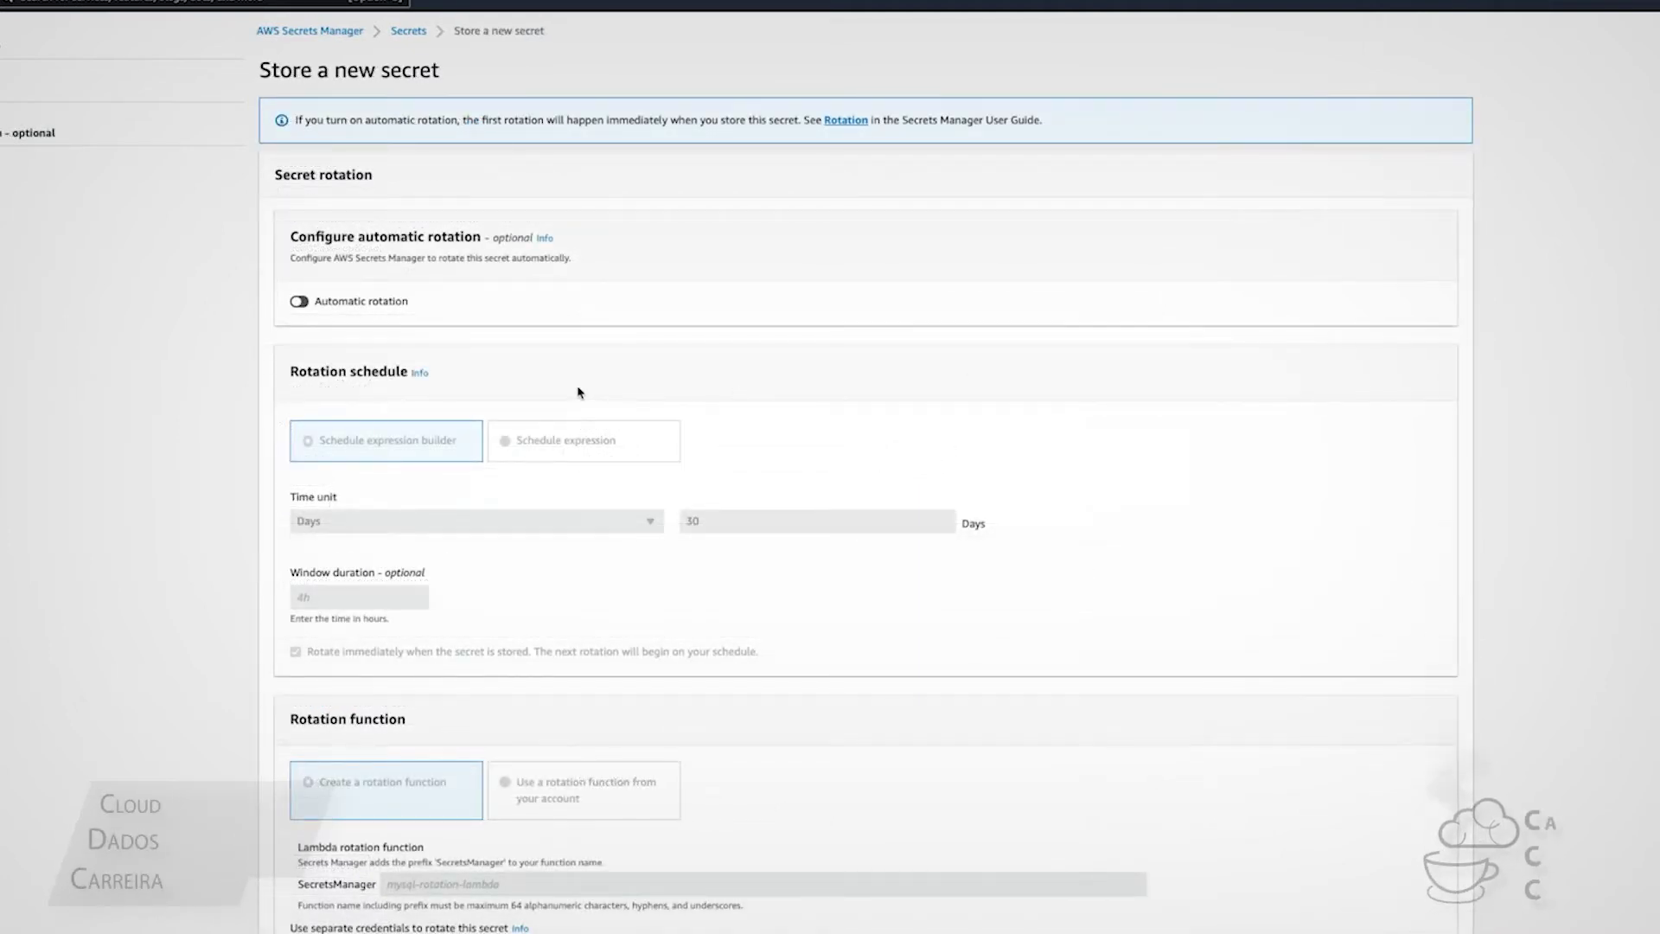
Enable automatic rotation every 30 days using the schedule builder, with a new rotation function
click(299, 302)
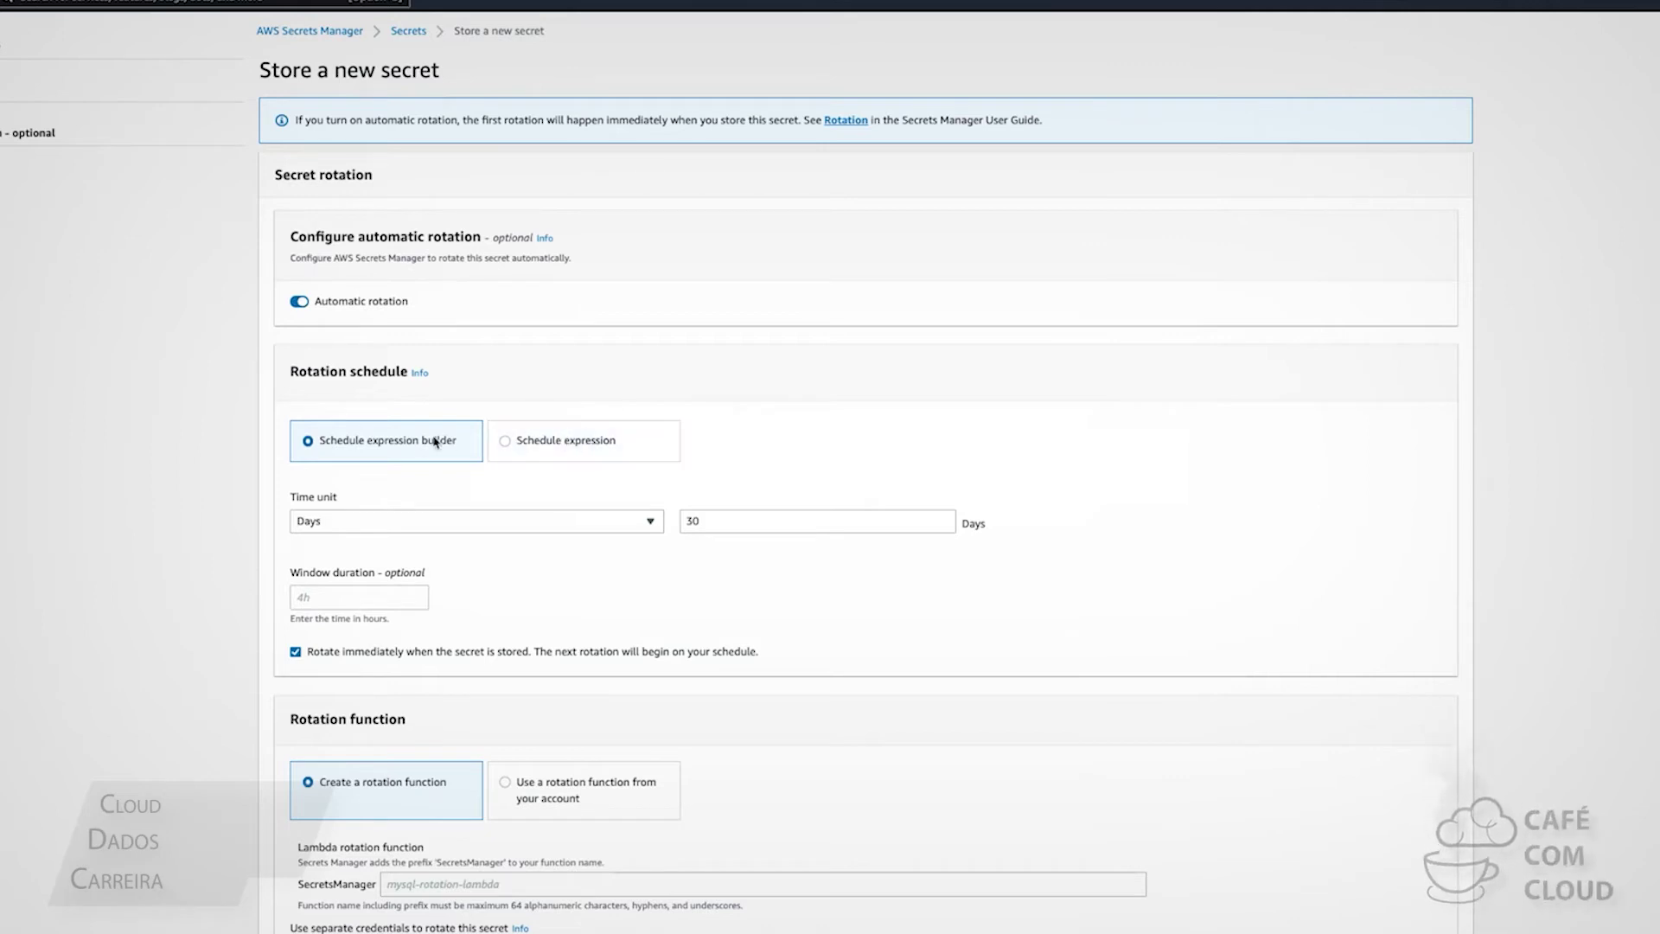
click(841, 523)
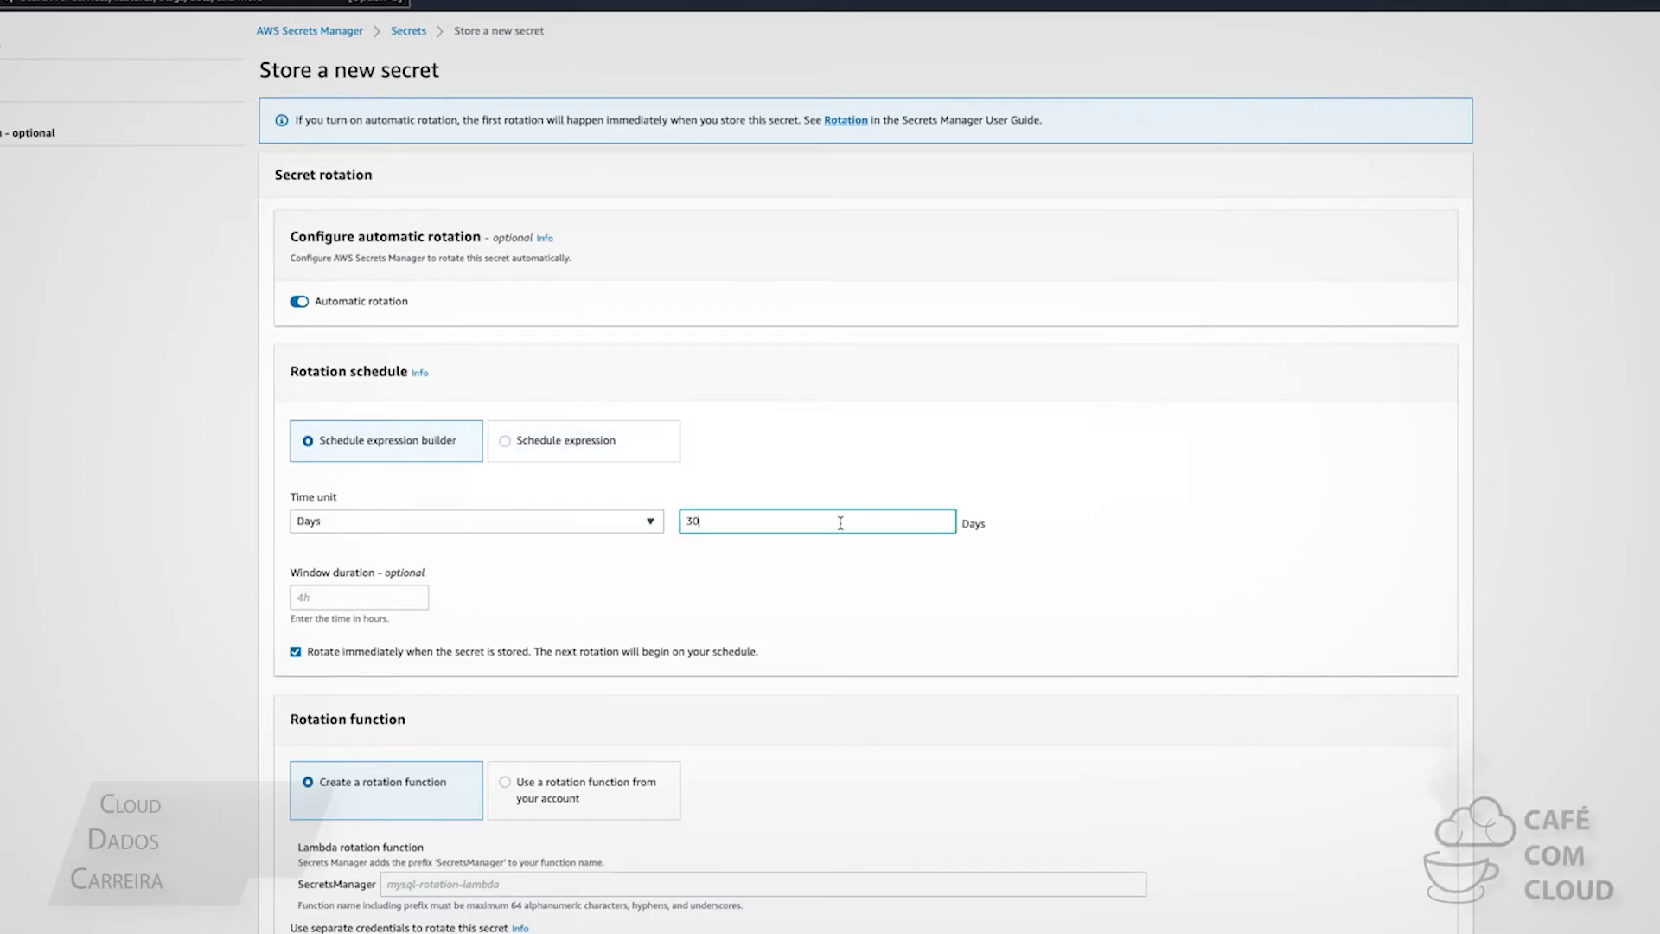
click(604, 450)
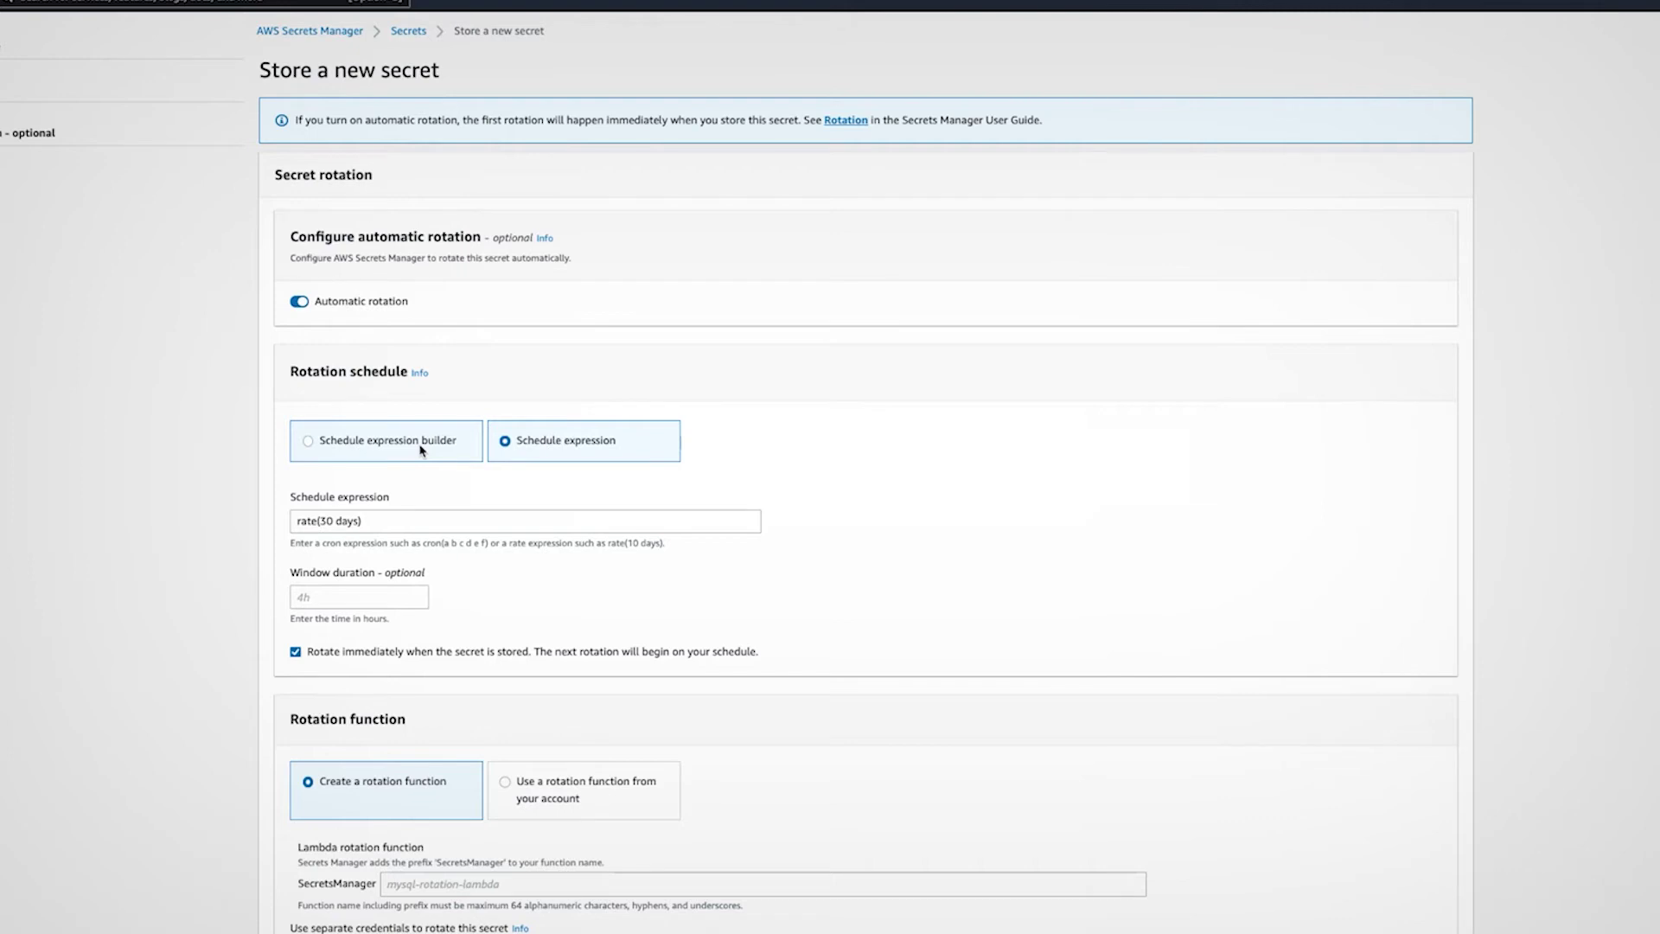
click(422, 449)
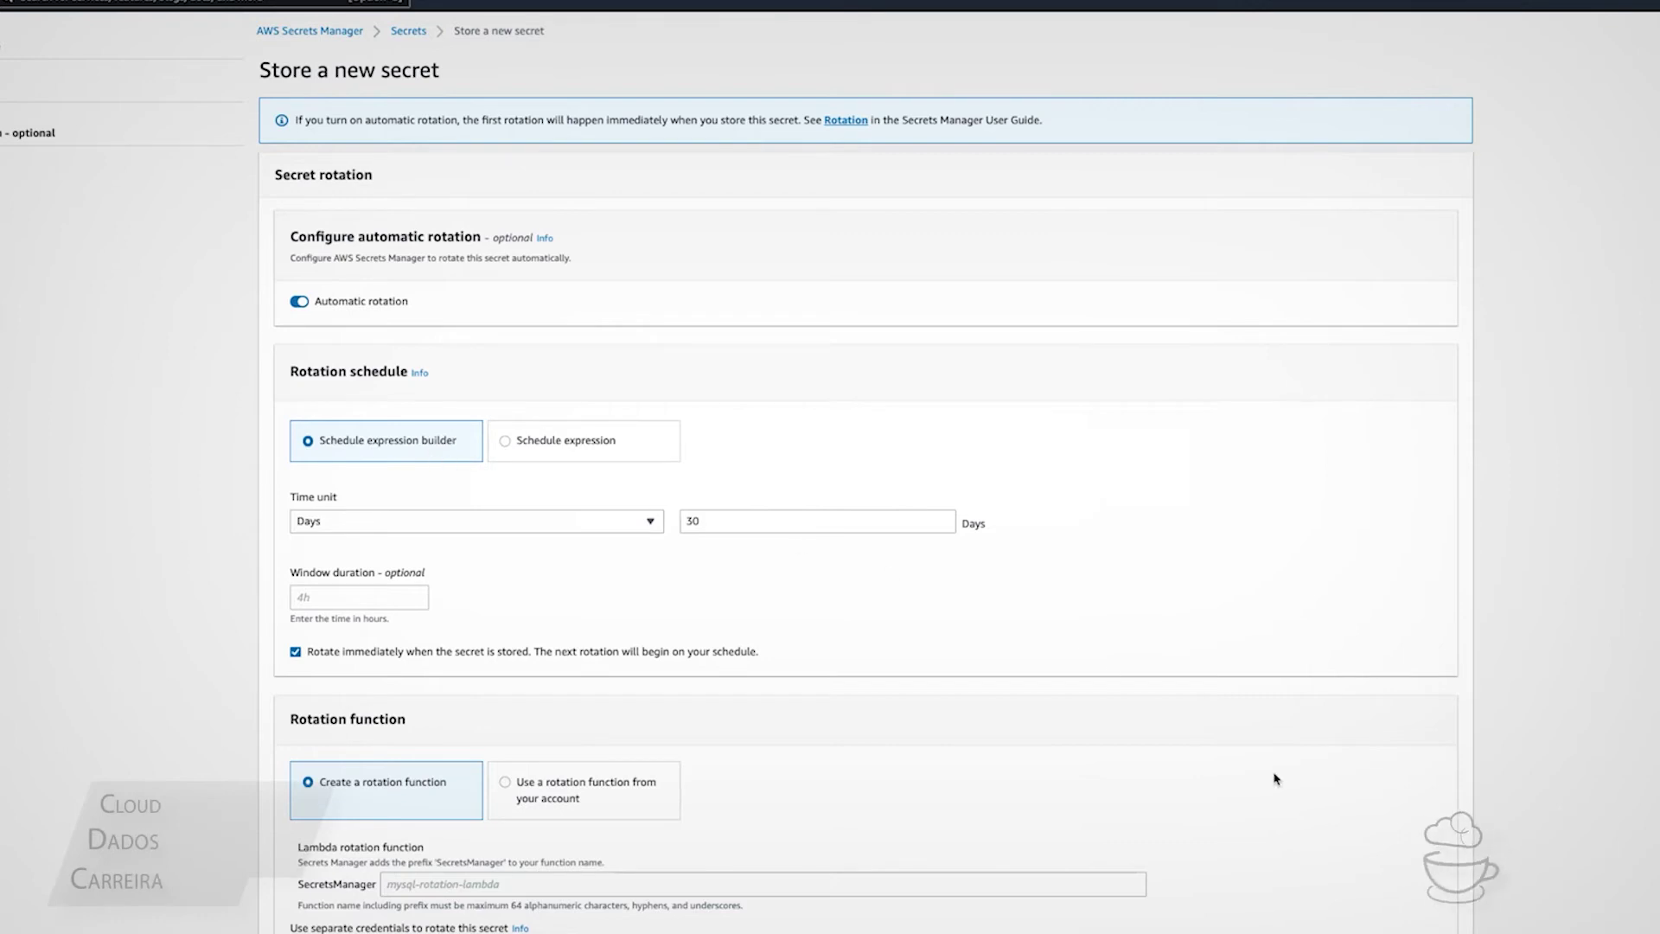
scroll(1274, 778, down, 1)
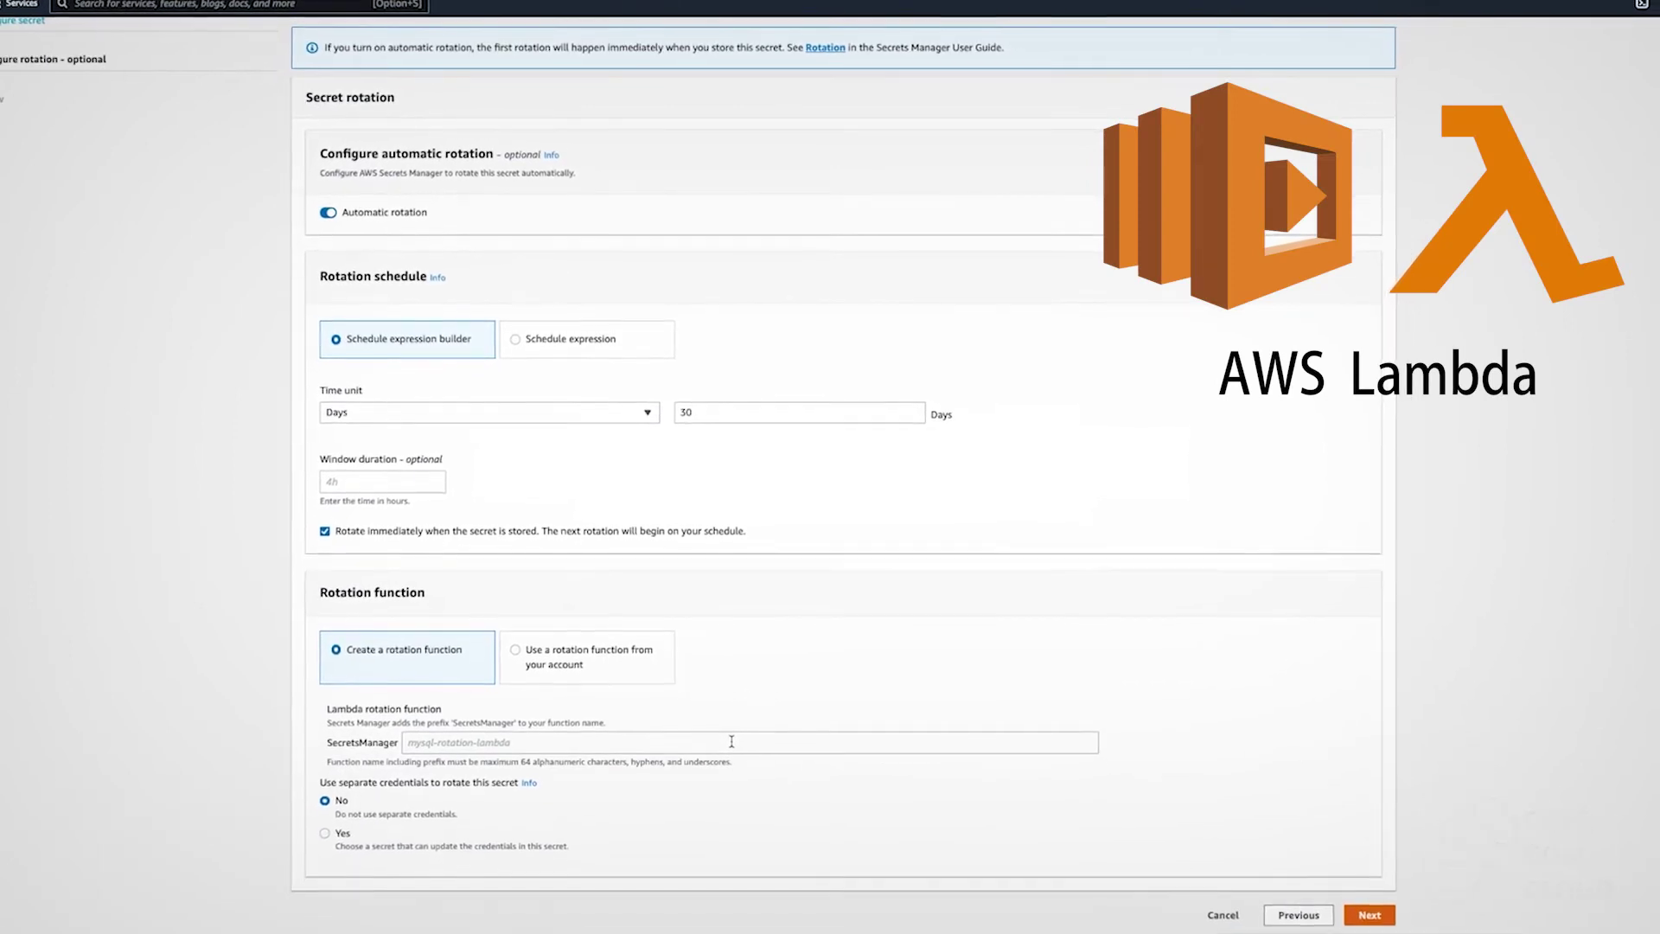
Name the Lambda rotation function cafesecretslambda
click(731, 735)
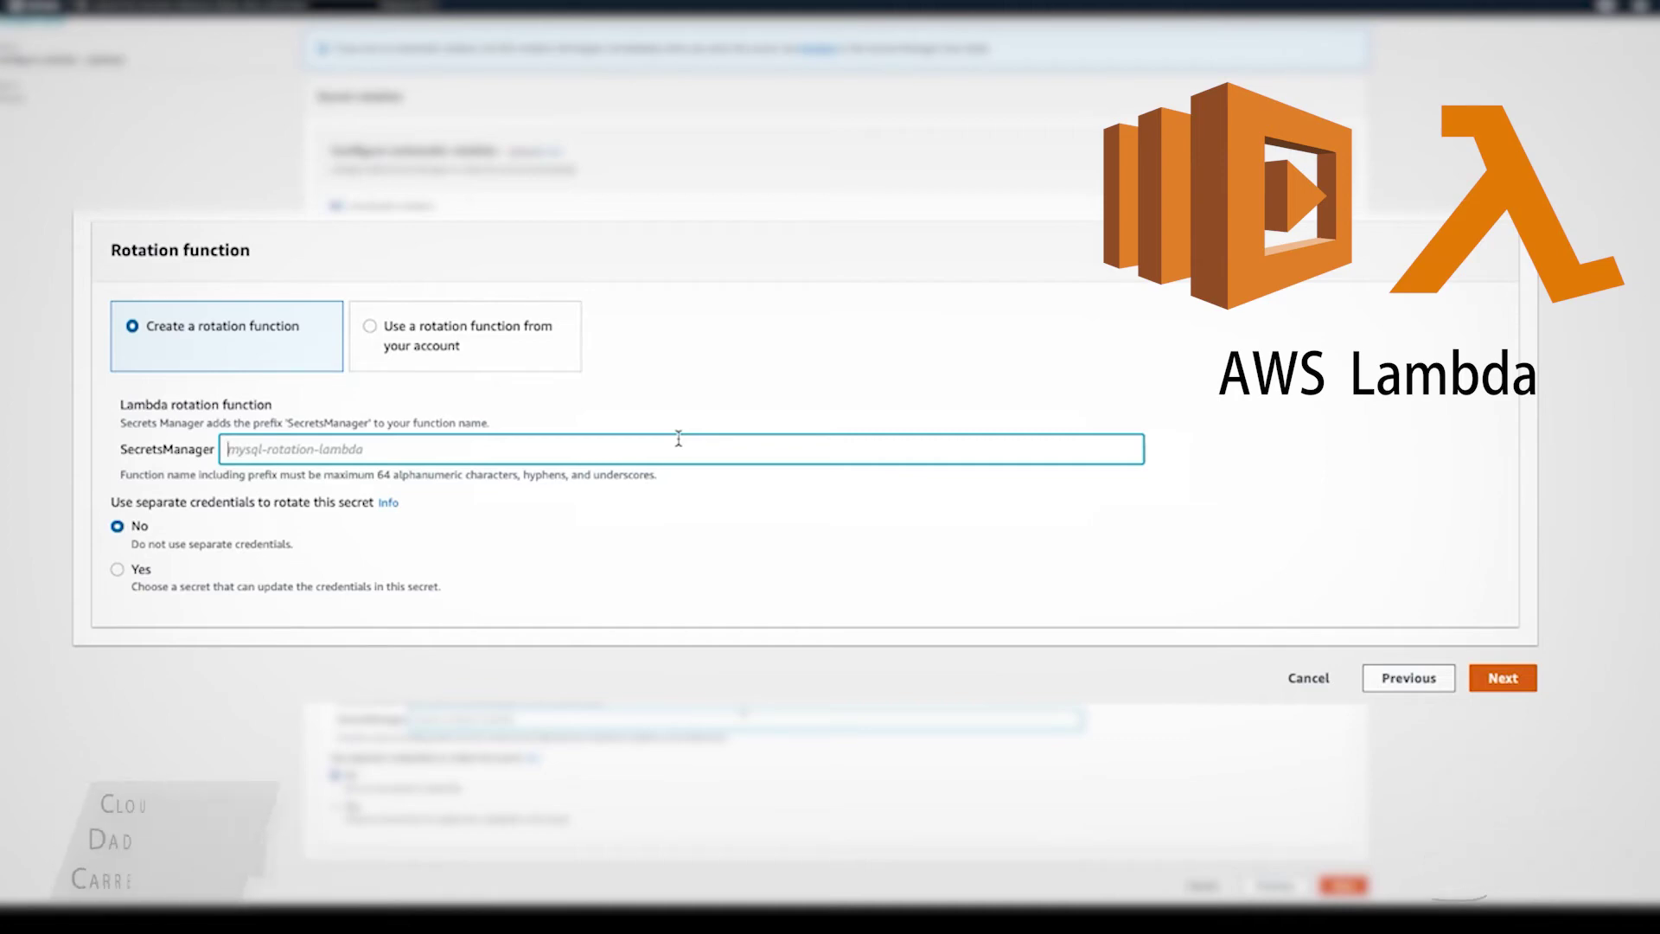
text(cafe)
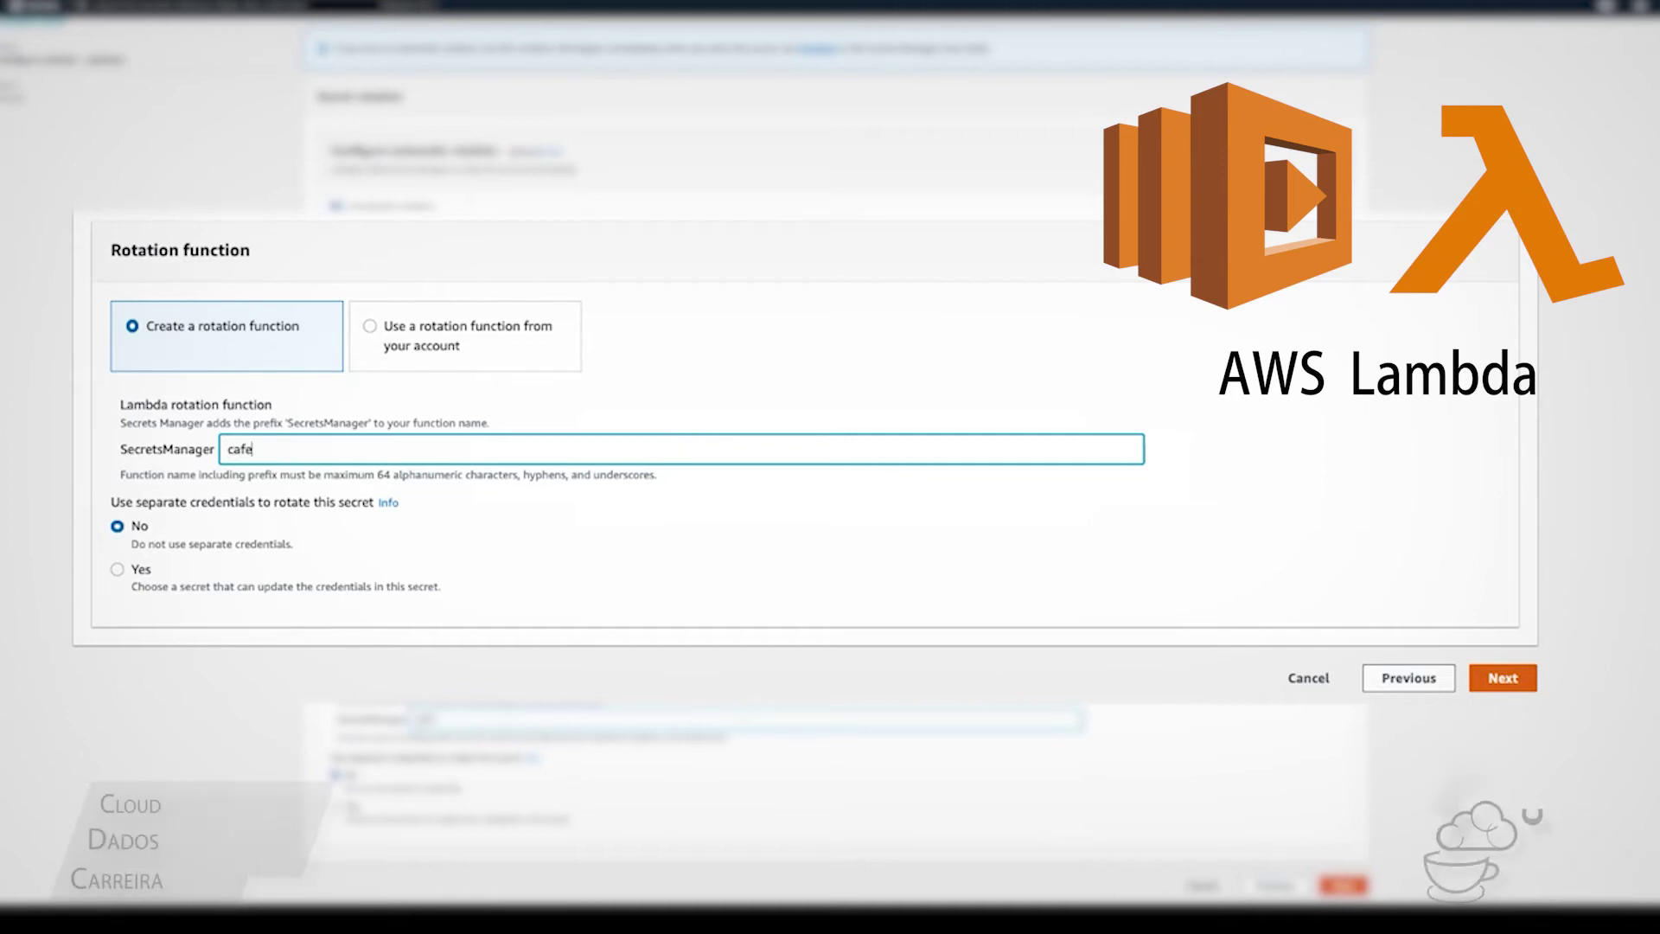
key(BackSpace)
key(BackSpace)
key(BackSpace)
key(BackSpace)
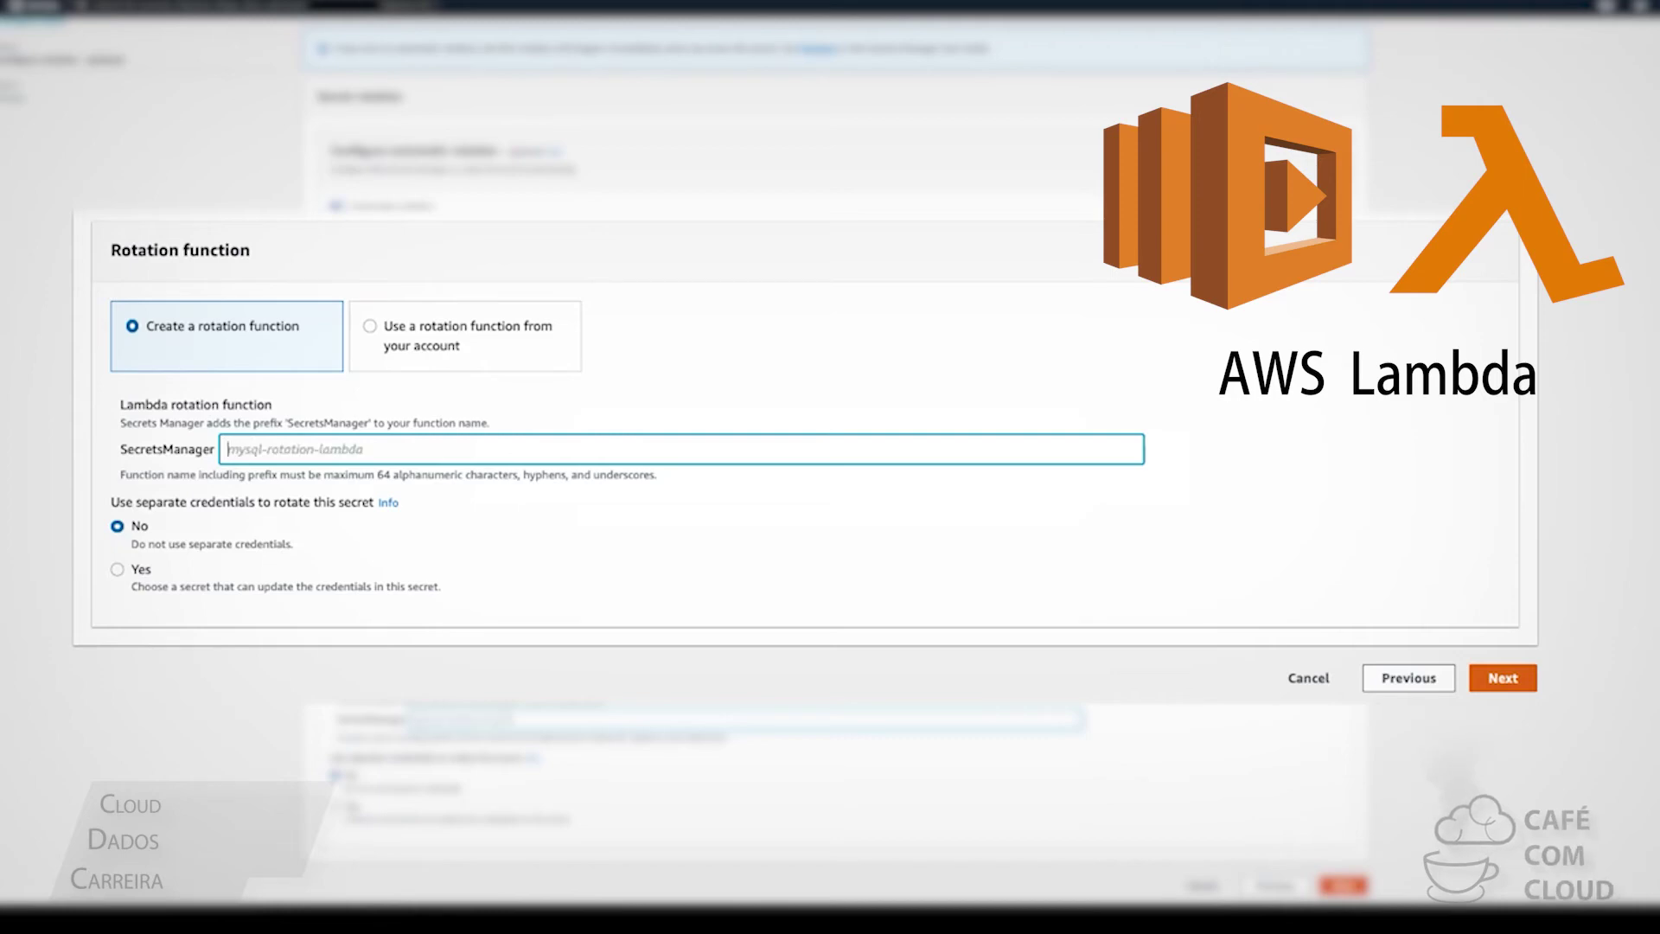
text(cafese)
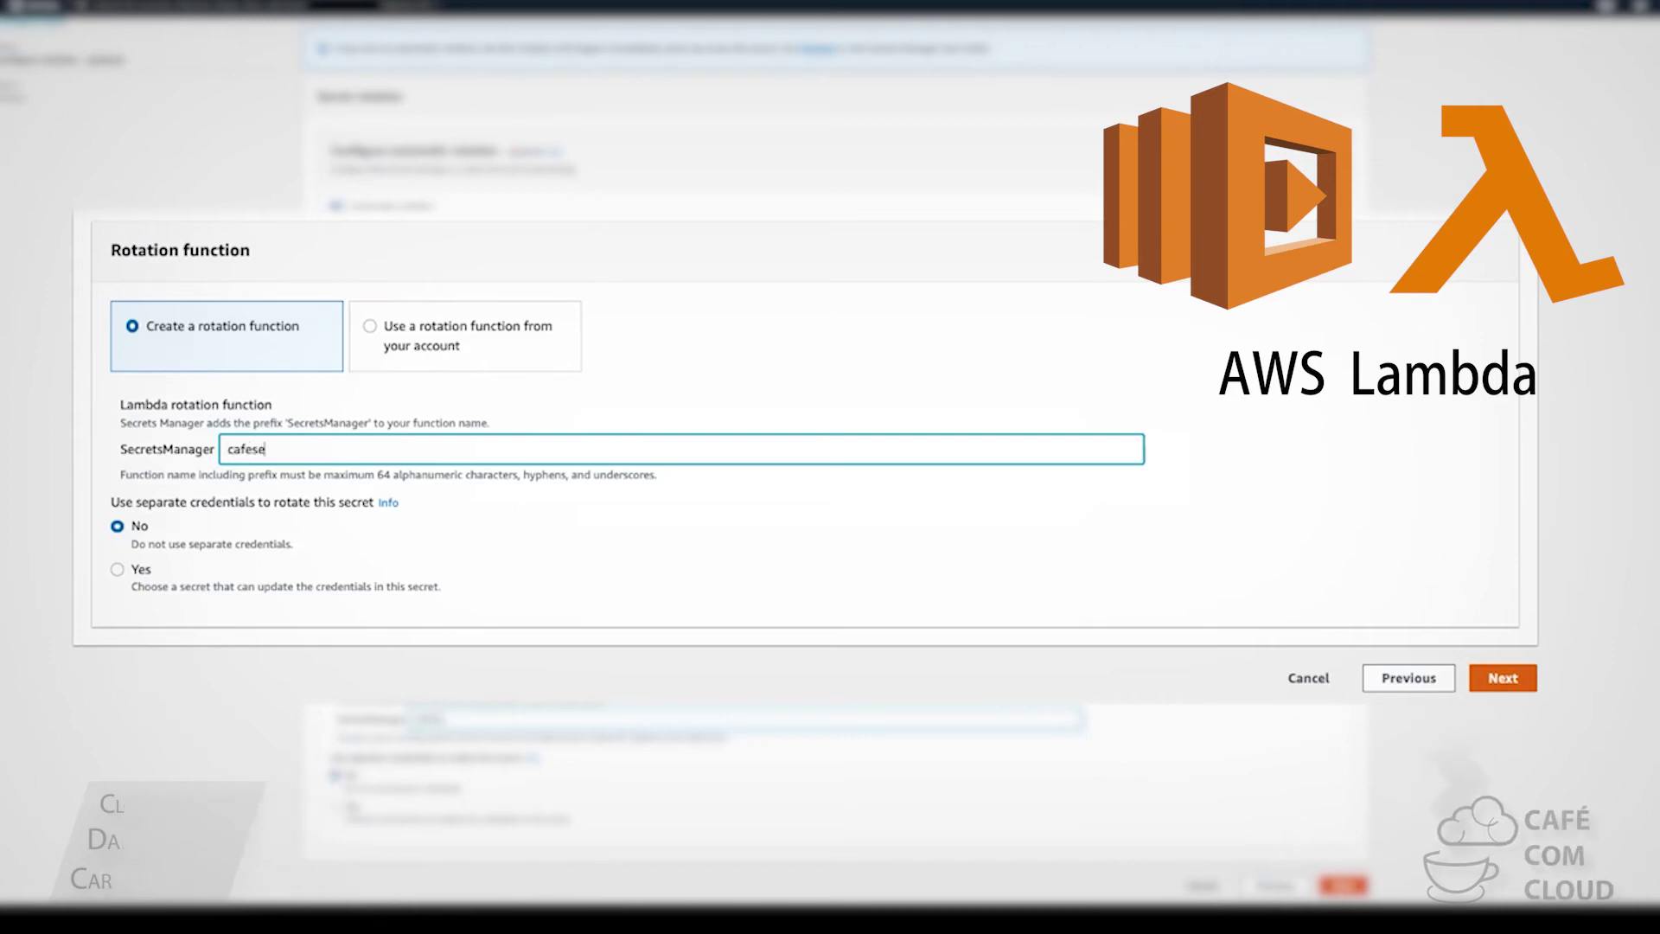
text(cretslambda)
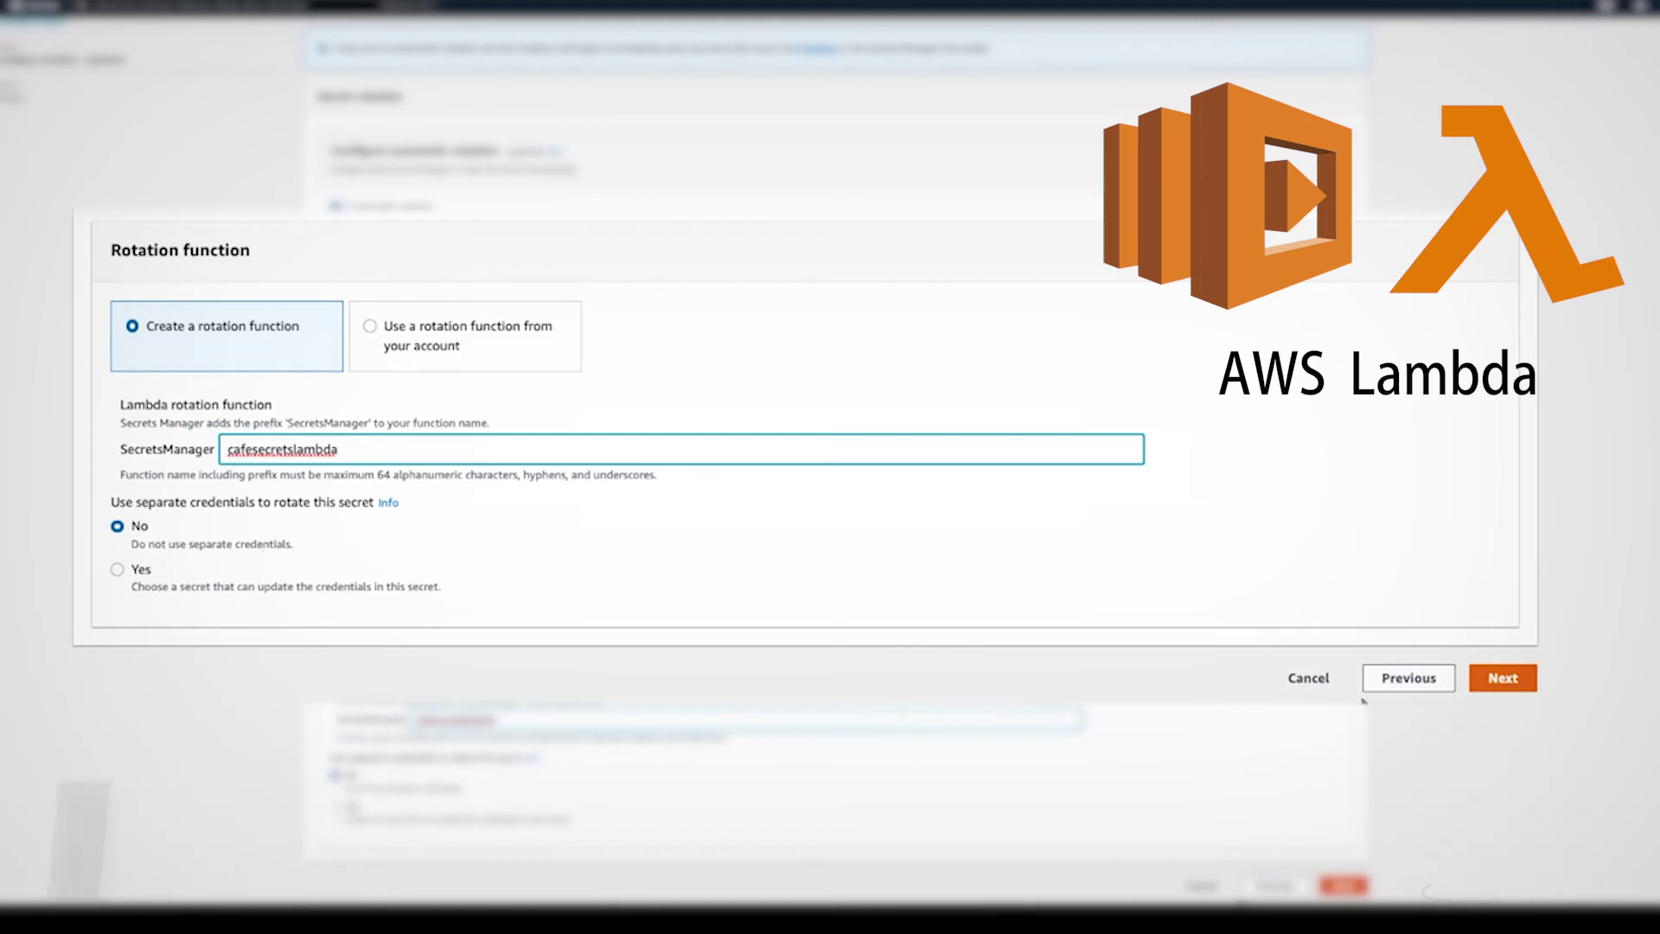
Review the settings and store the test/database/admin secret
click(1496, 680)
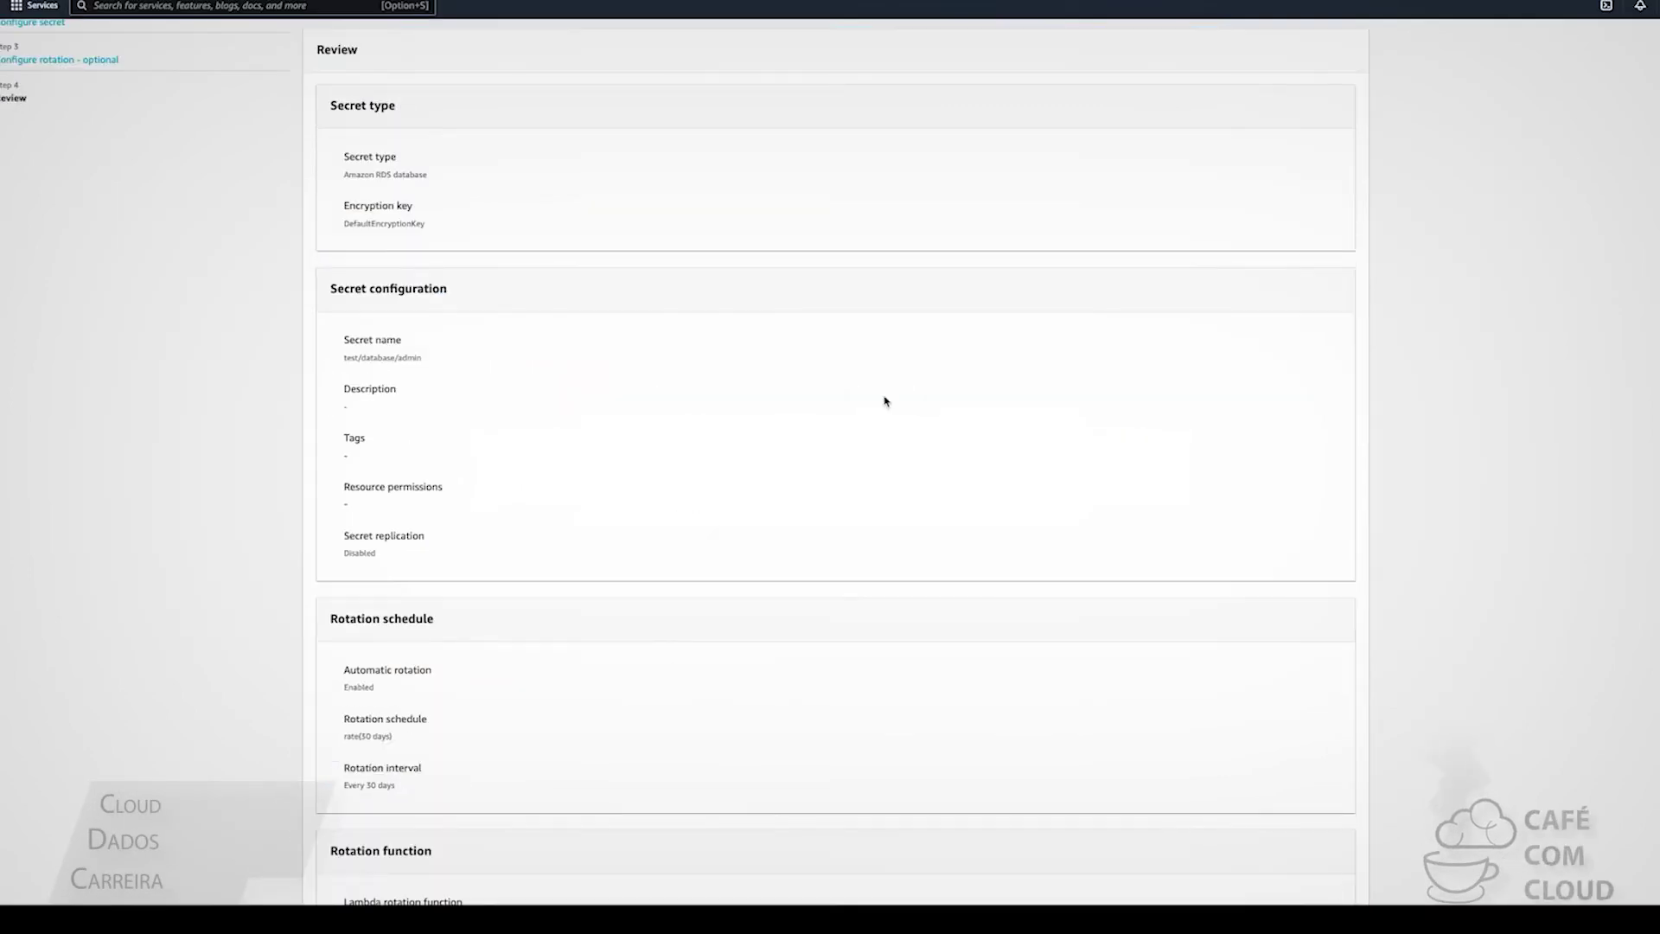
scroll(887, 400, down, 7)
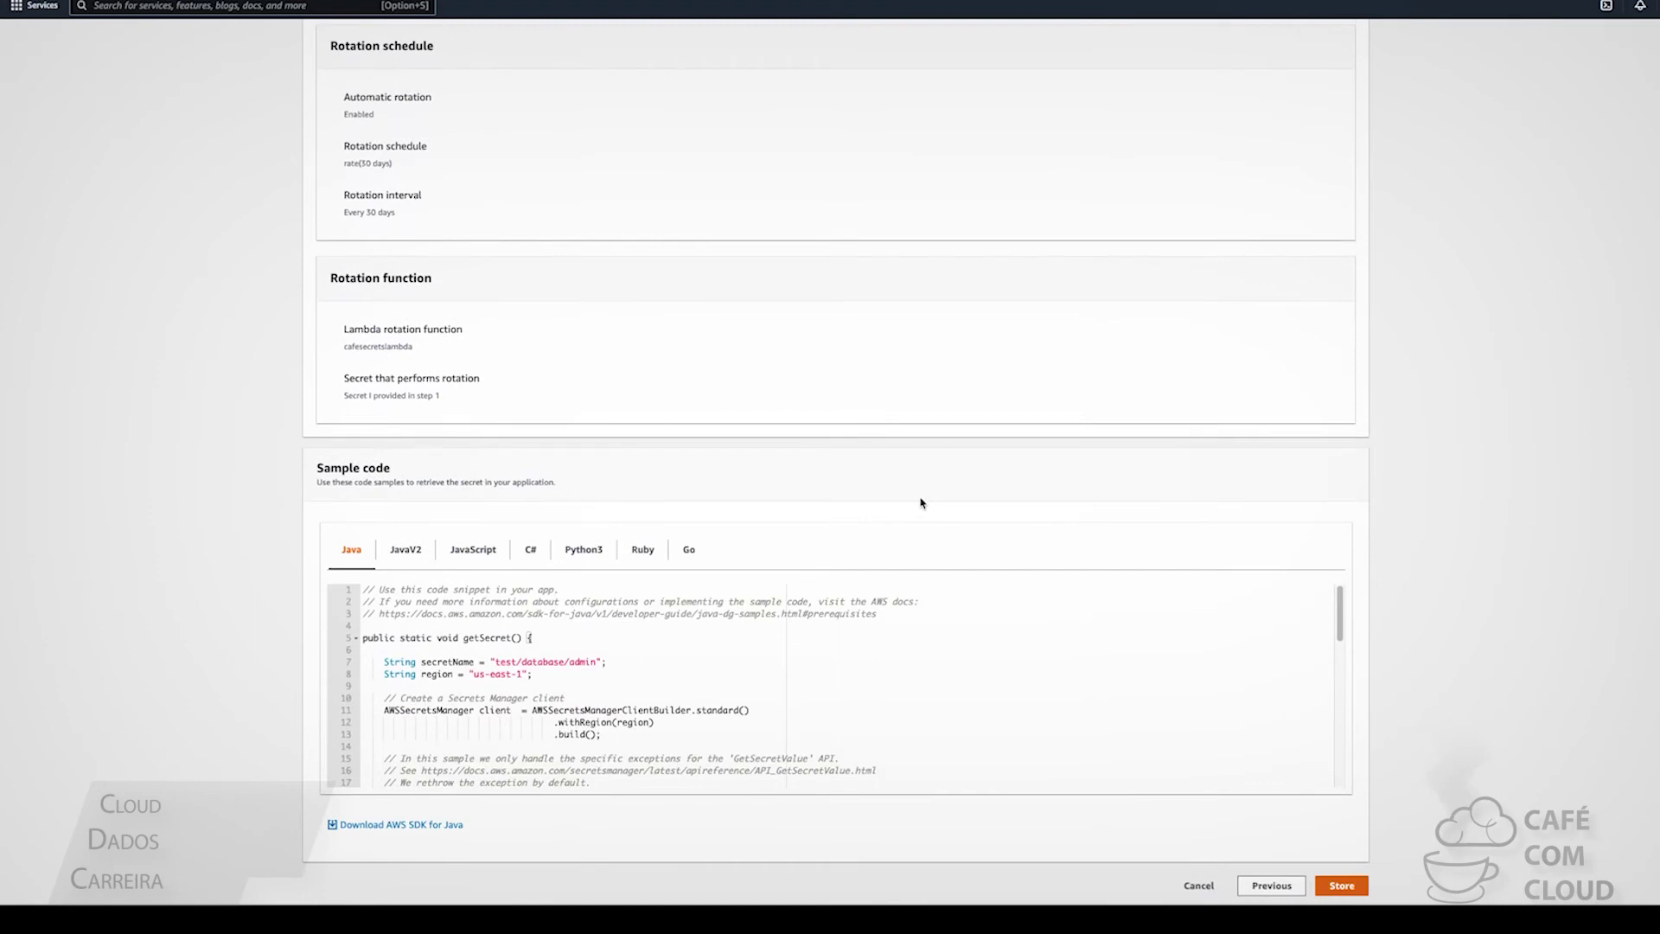
click(1353, 883)
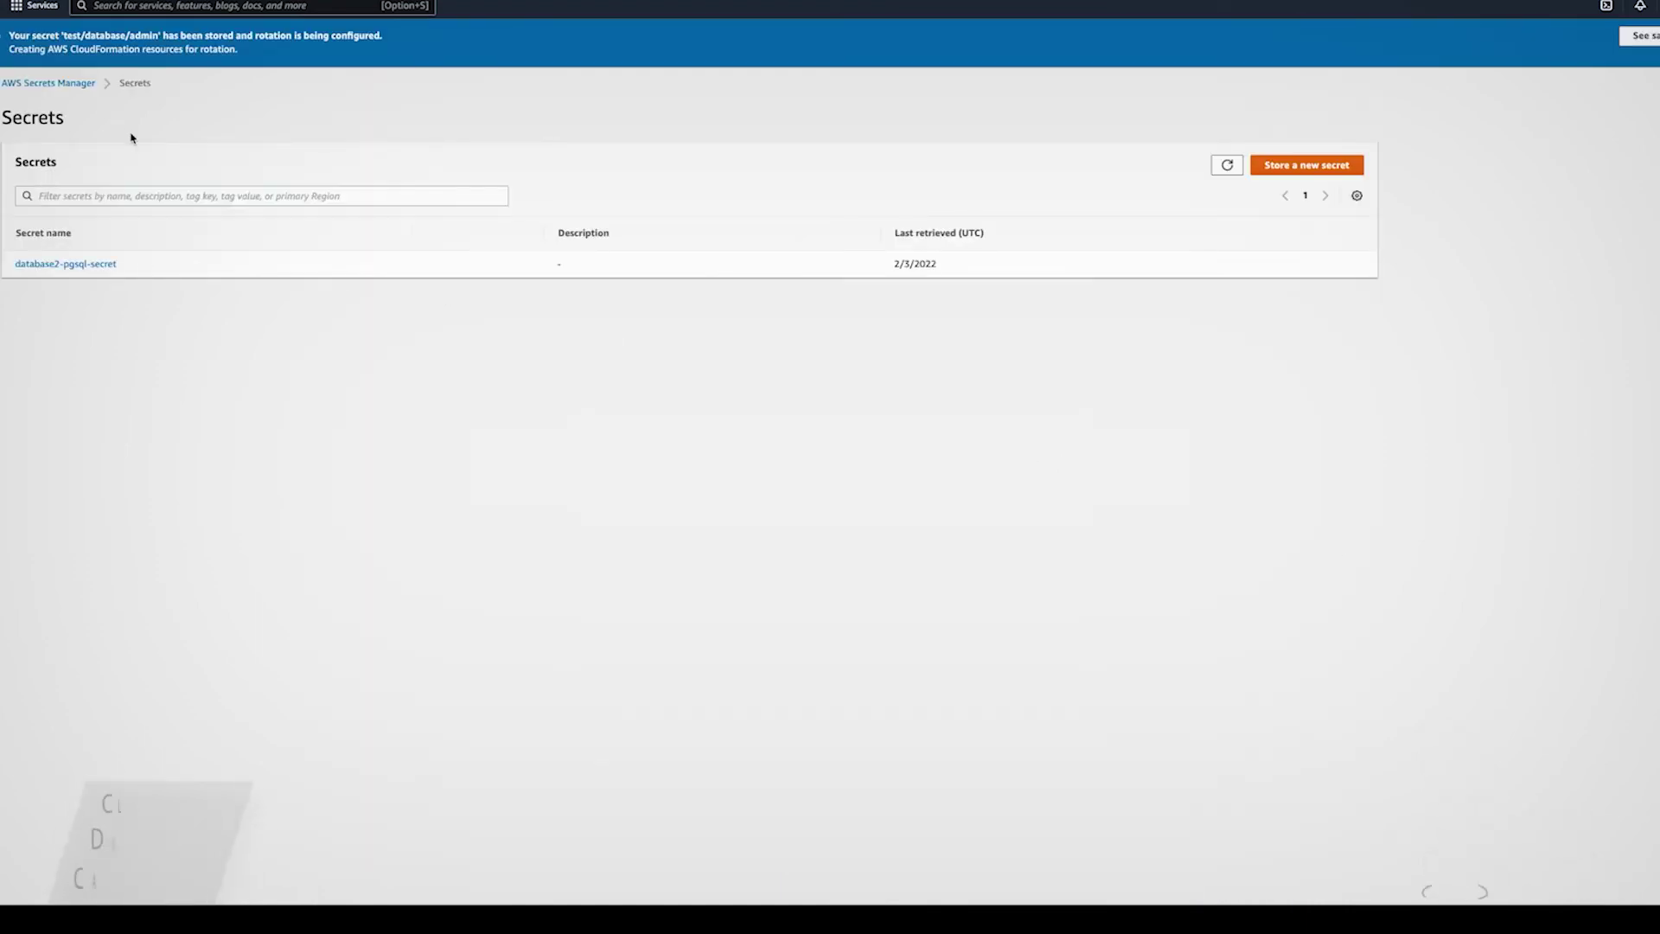
Refresh the Secrets list and open the test/database/admin secret's details page
click(1226, 165)
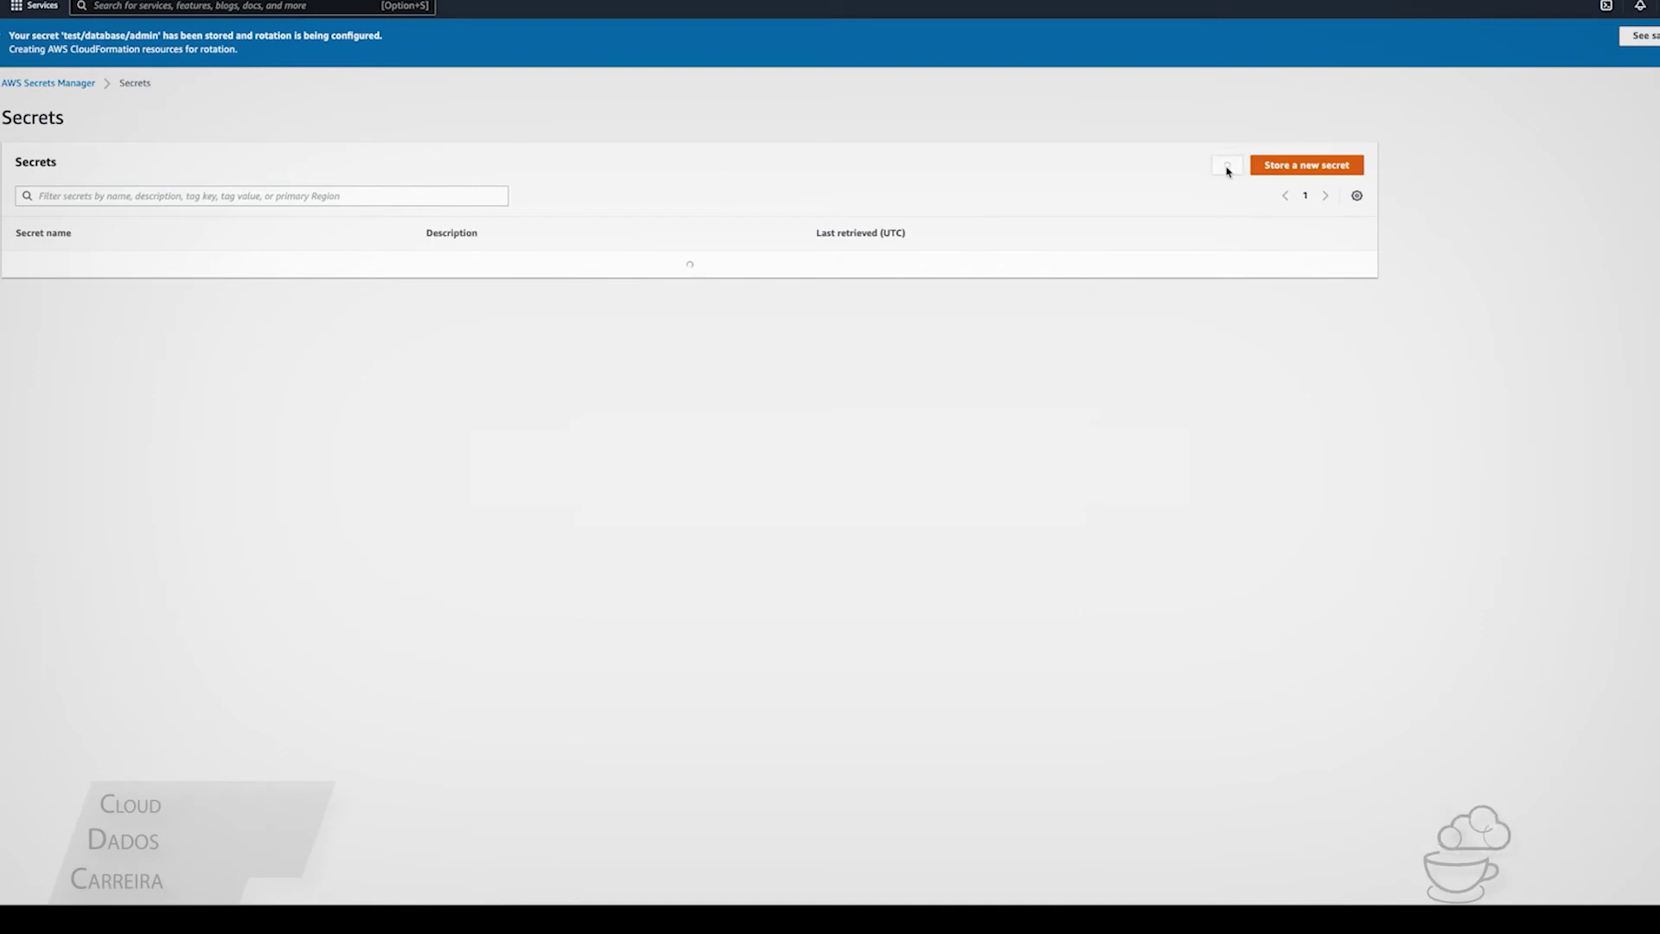
click(46, 292)
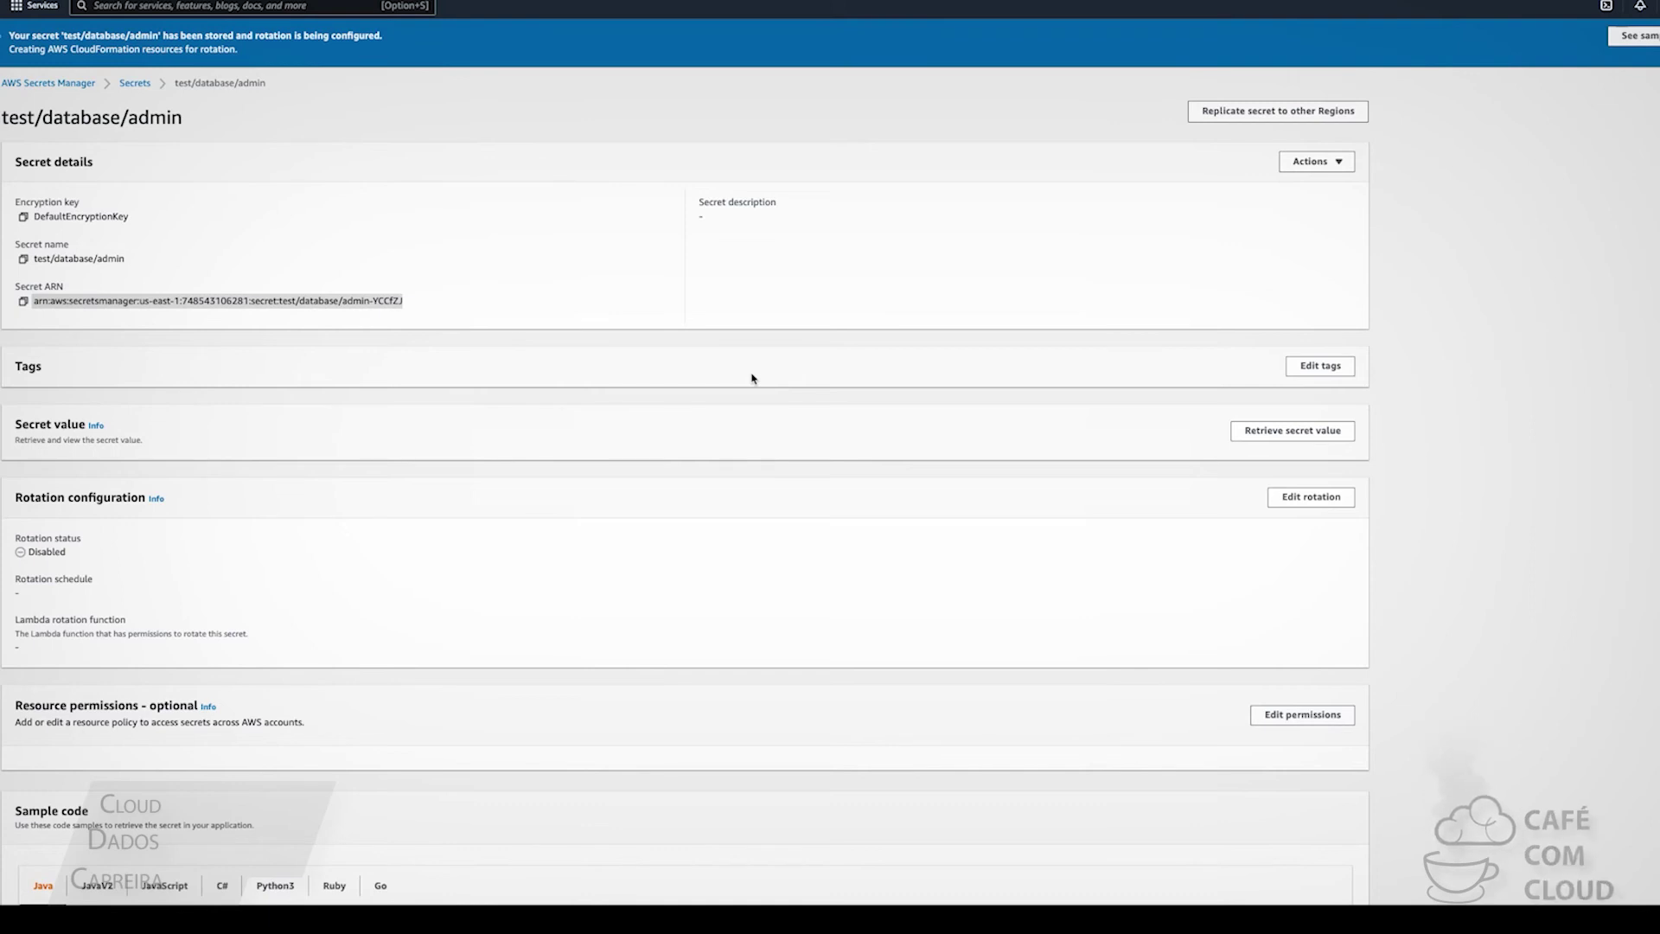
Retrieve the secret value to show user name, password, host, engine mysql and port 3306
click(1320, 434)
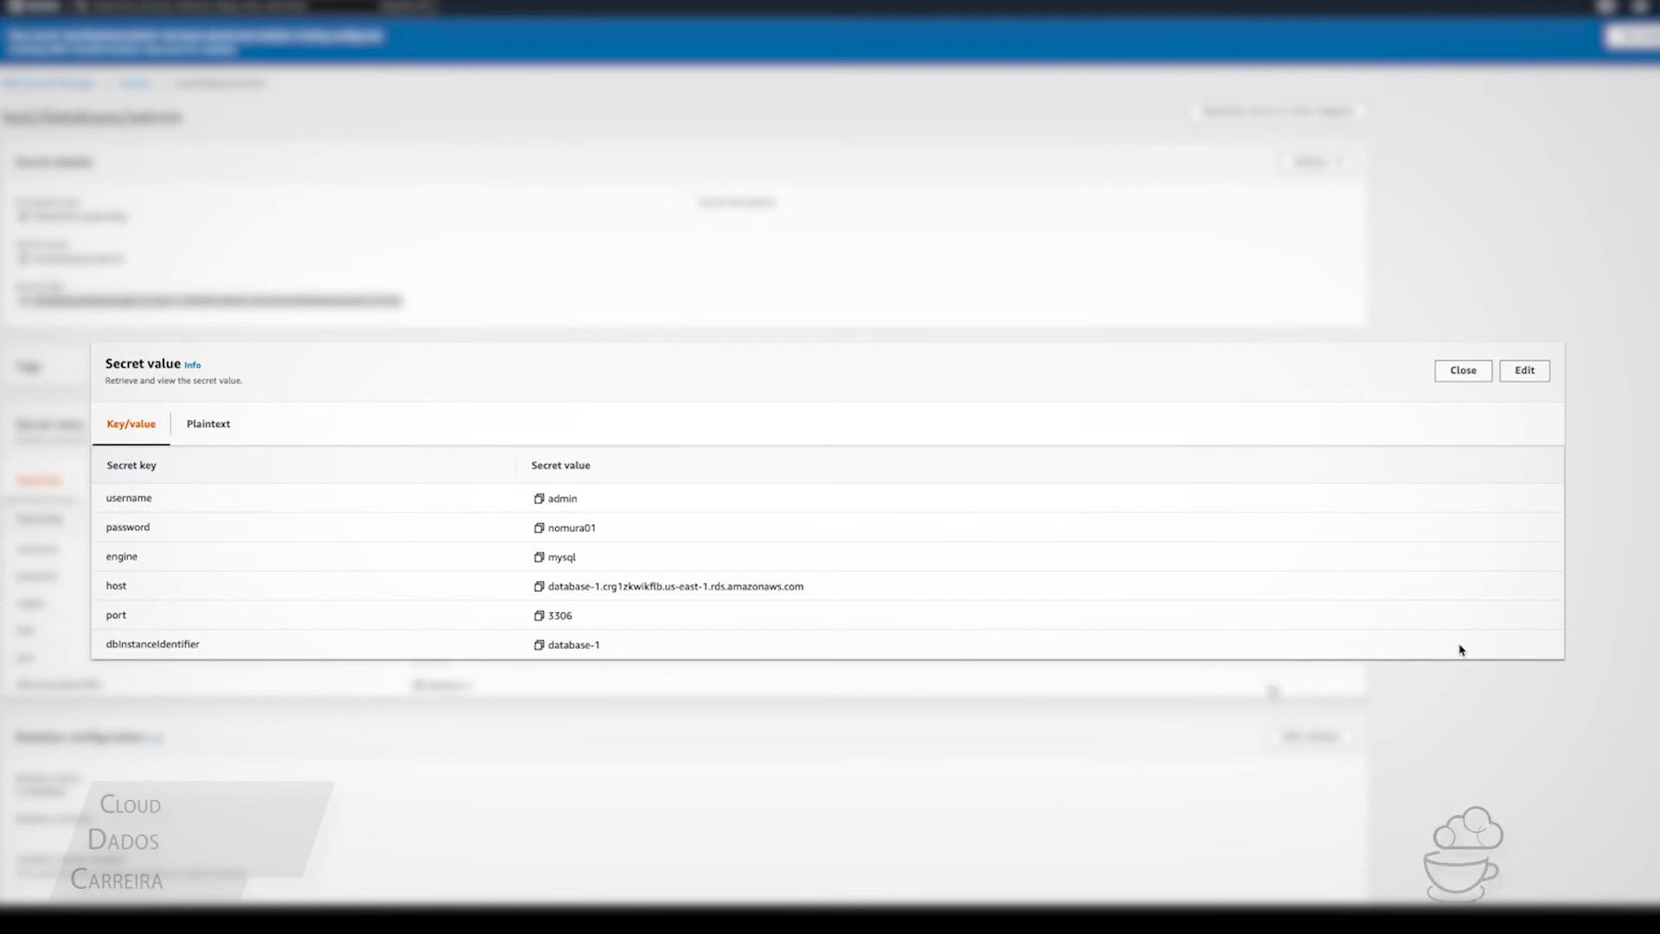
scroll(704, 724, down, 4)
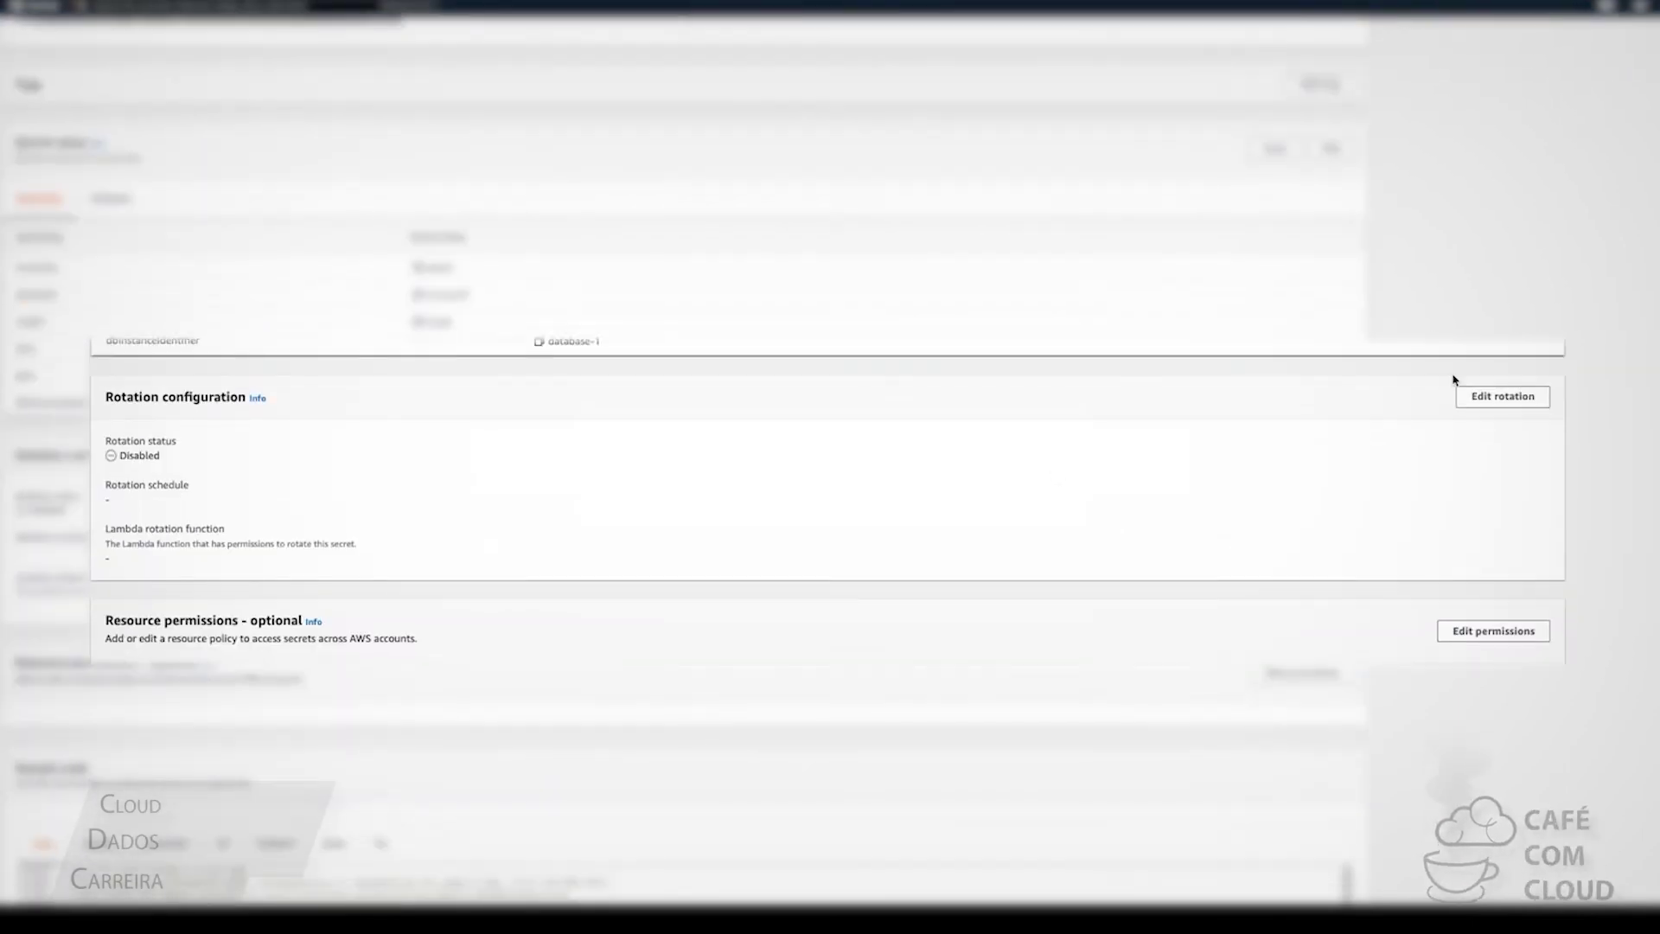
click(1503, 396)
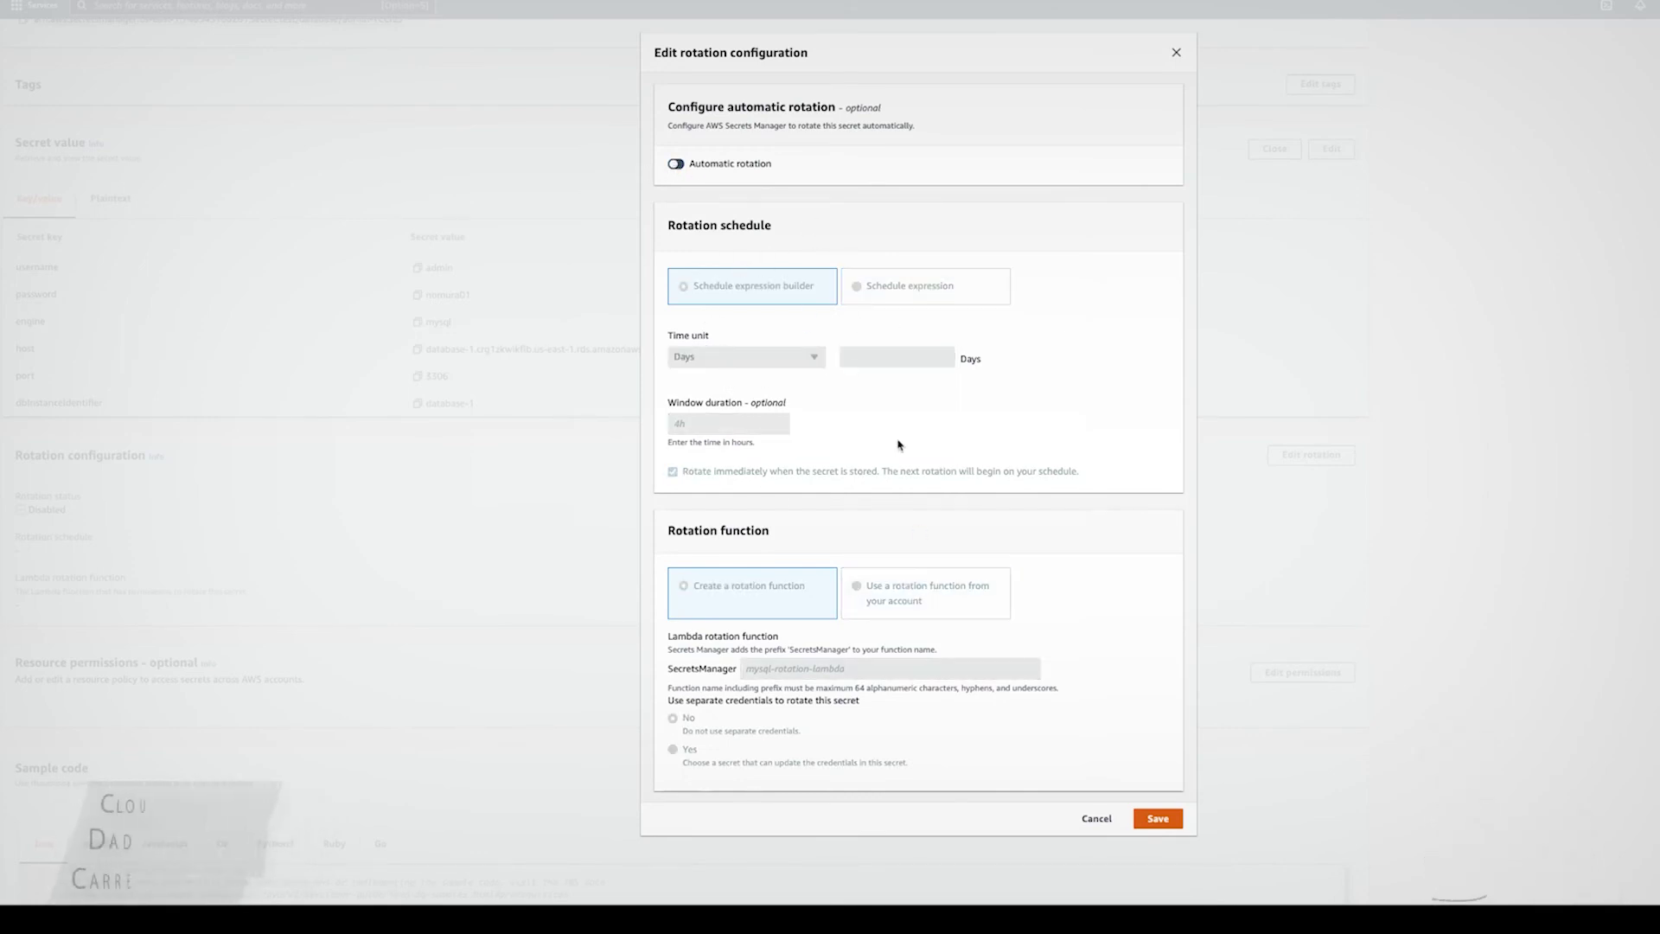
click(1096, 818)
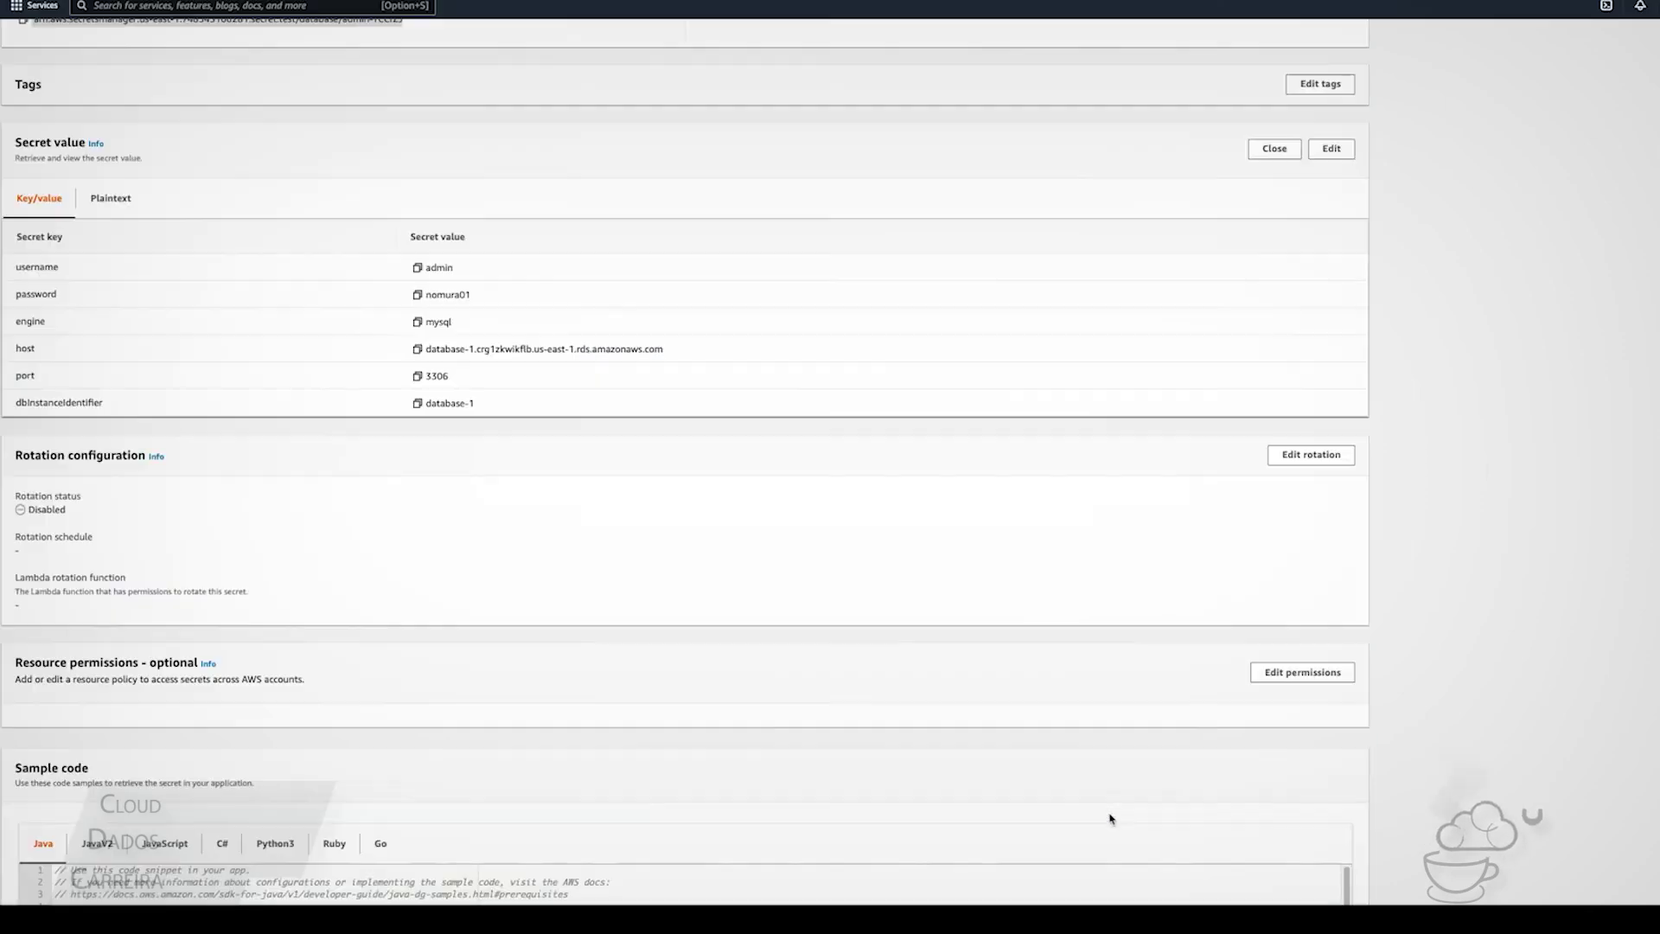
scroll(1319, 594, down, 2)
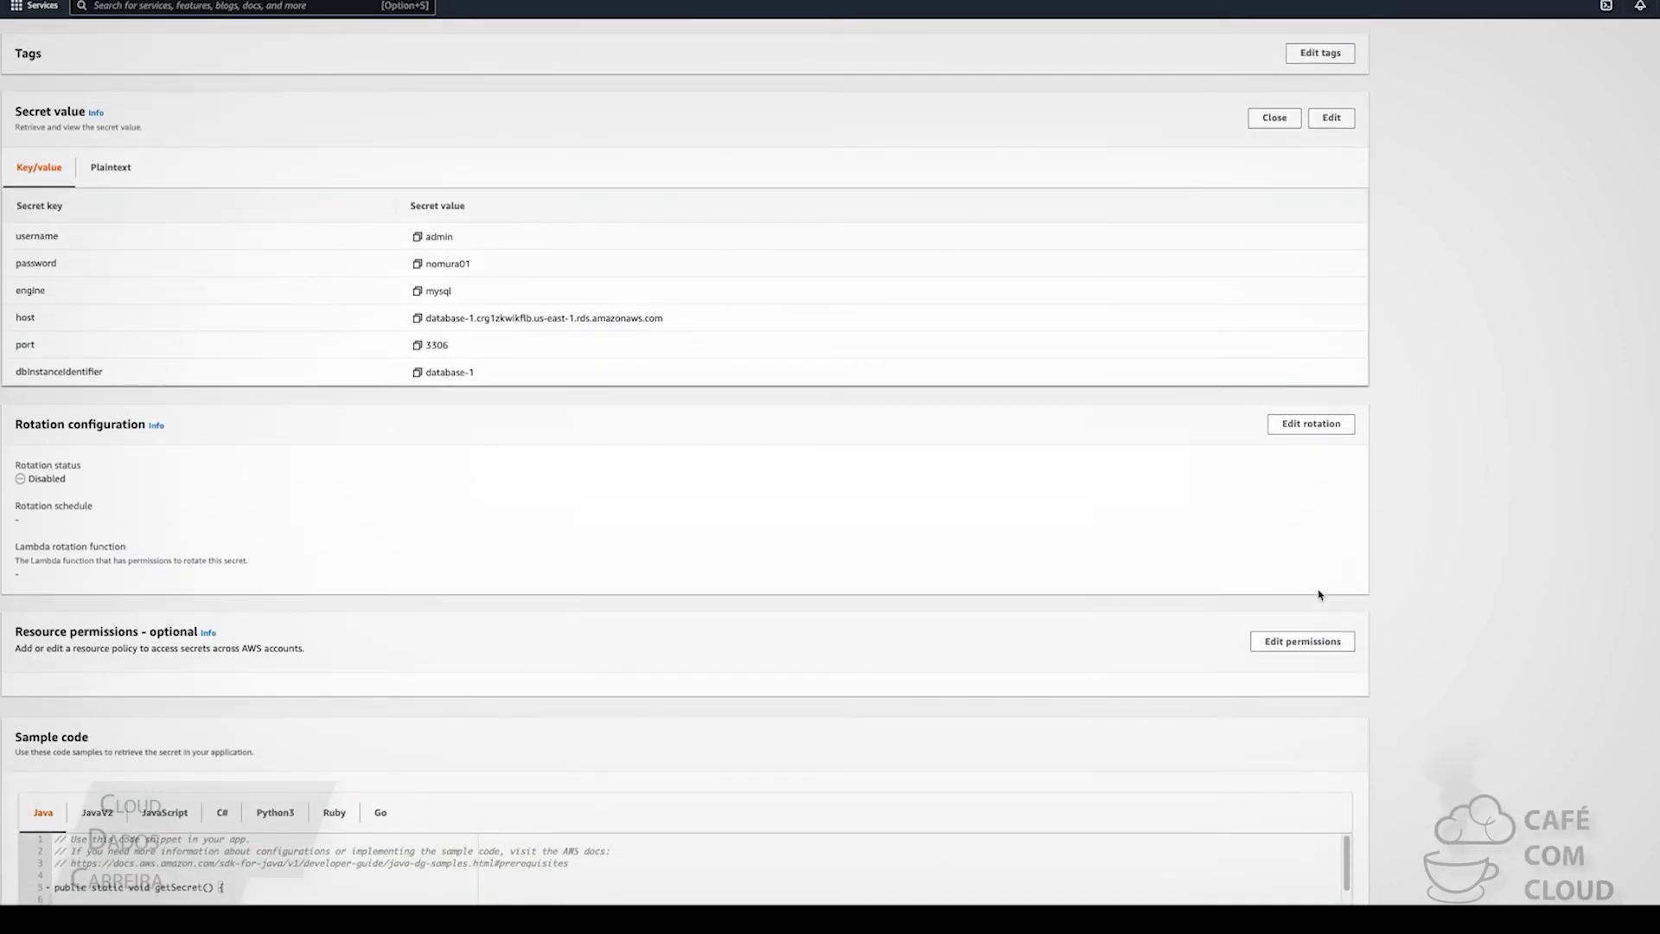
scroll(1365, 595, down, 1)
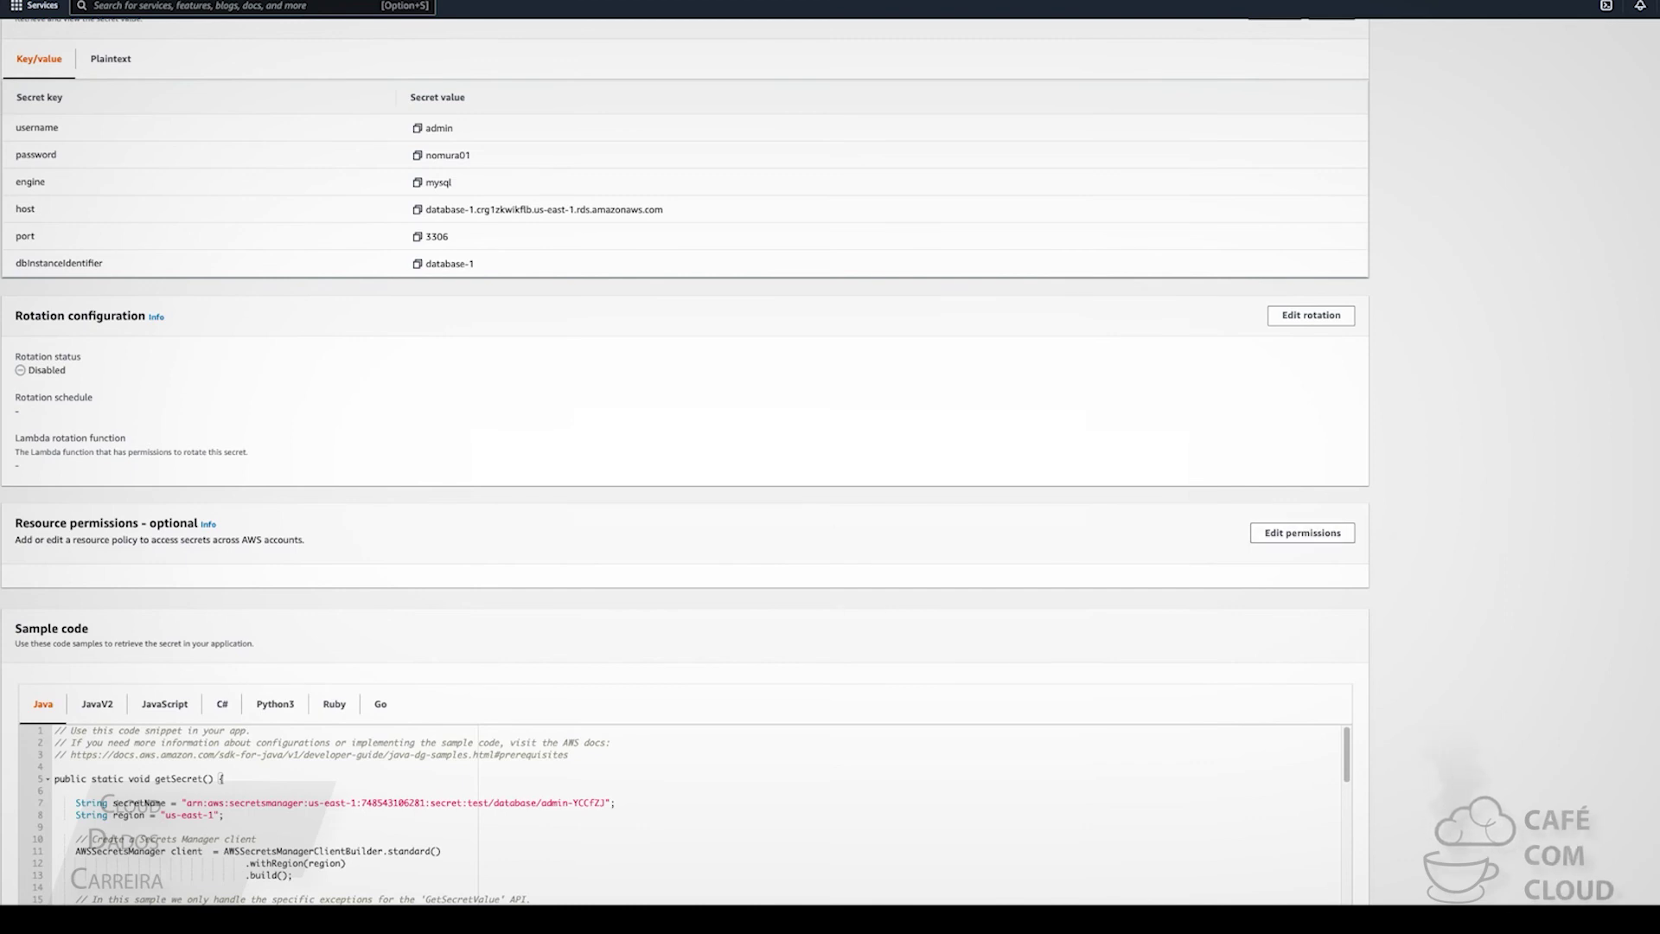
click(1351, 534)
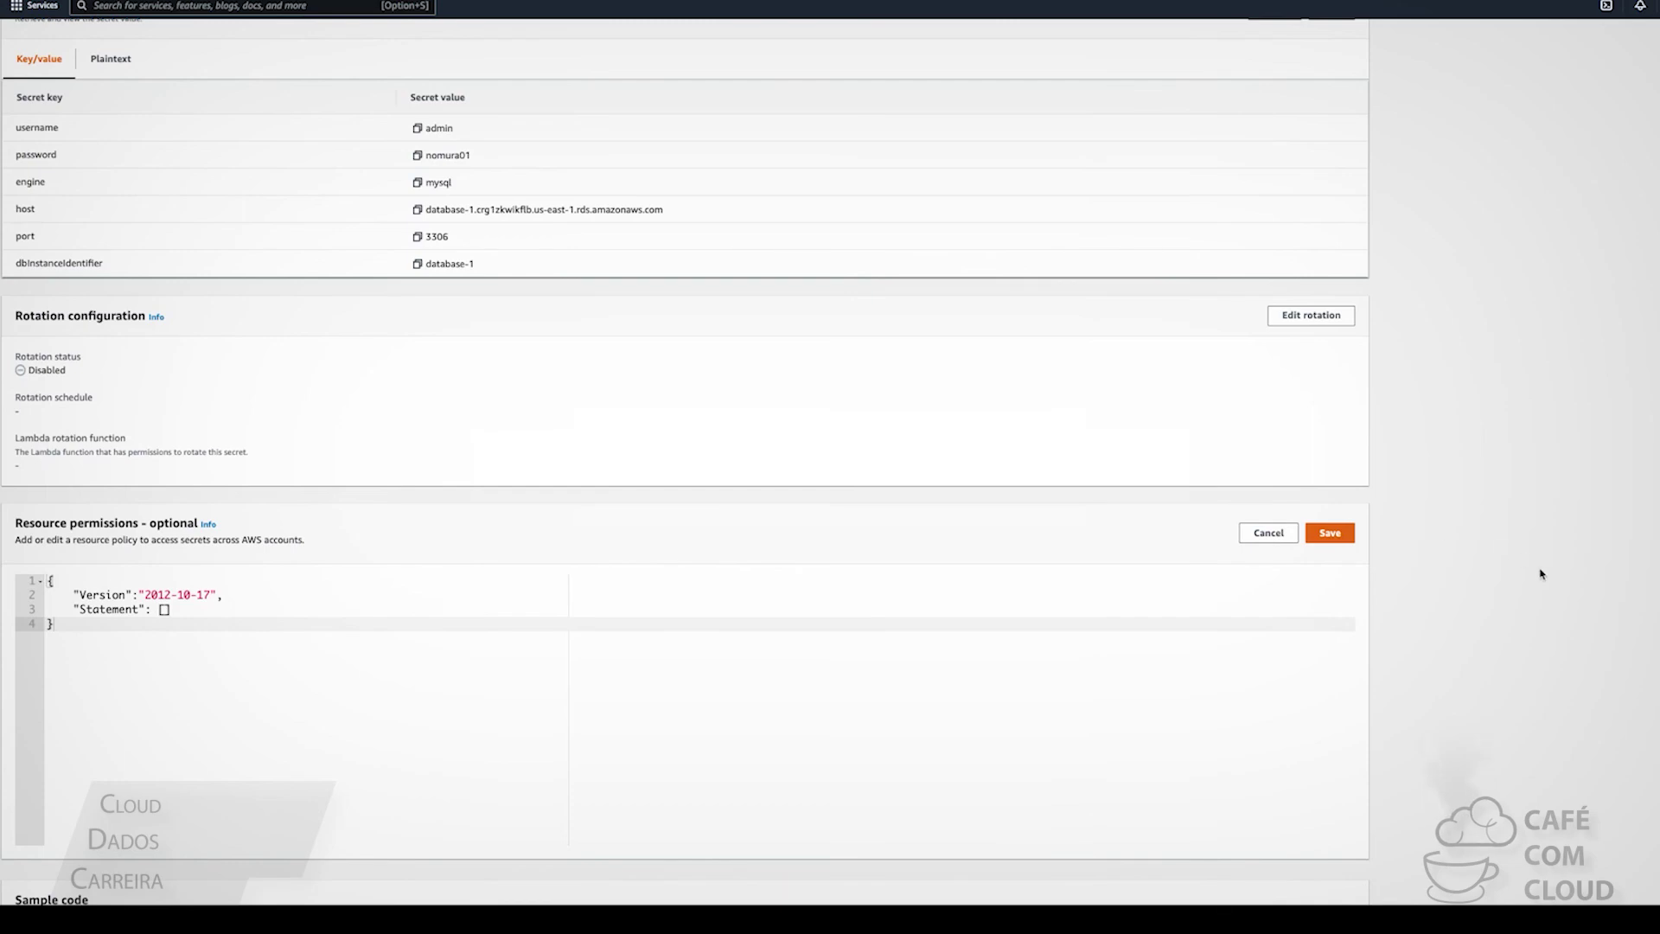
scroll(1515, 575, up, 1)
scroll(1370, 378, down, 5)
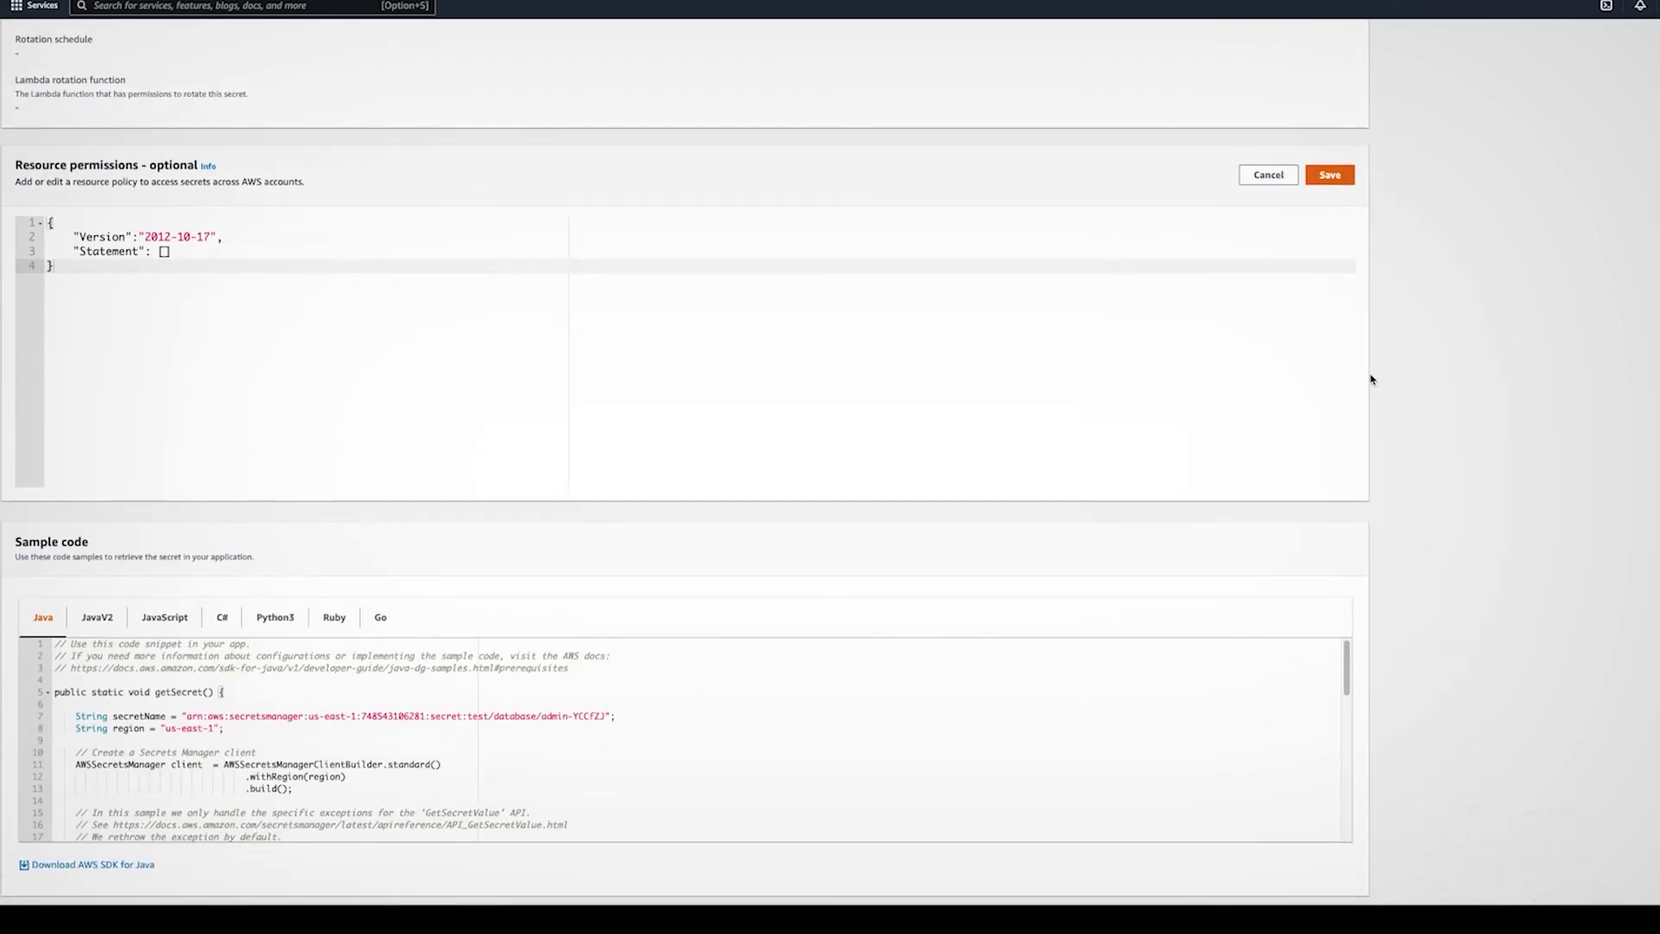
click(1268, 175)
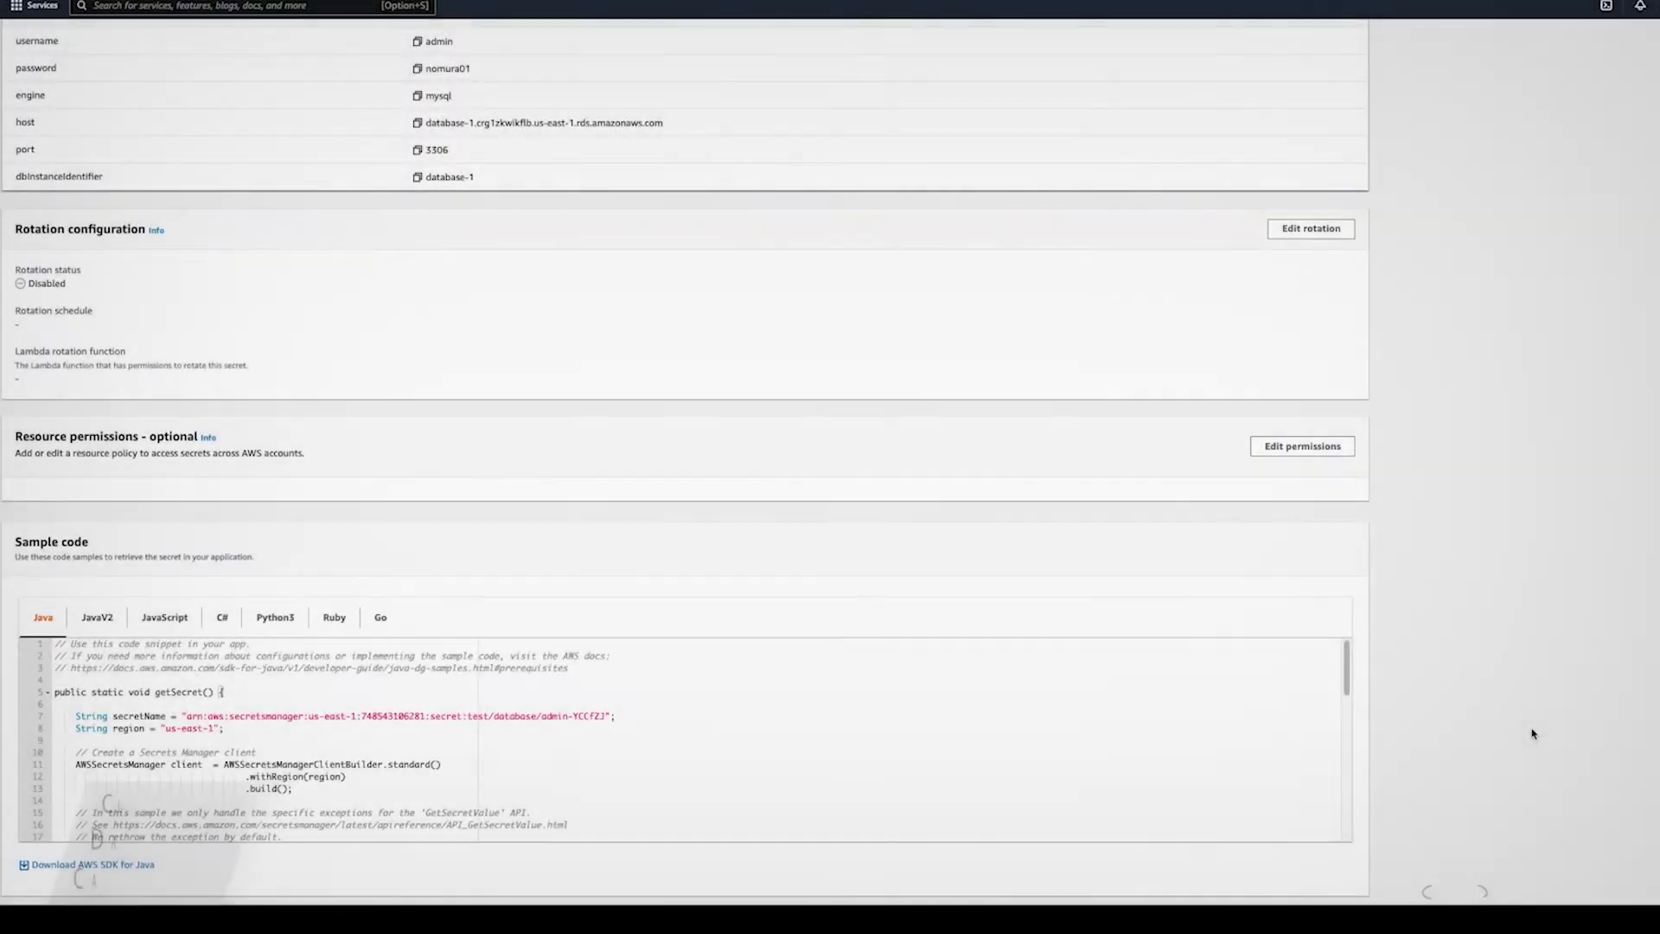
scroll(1532, 722, up, 6)
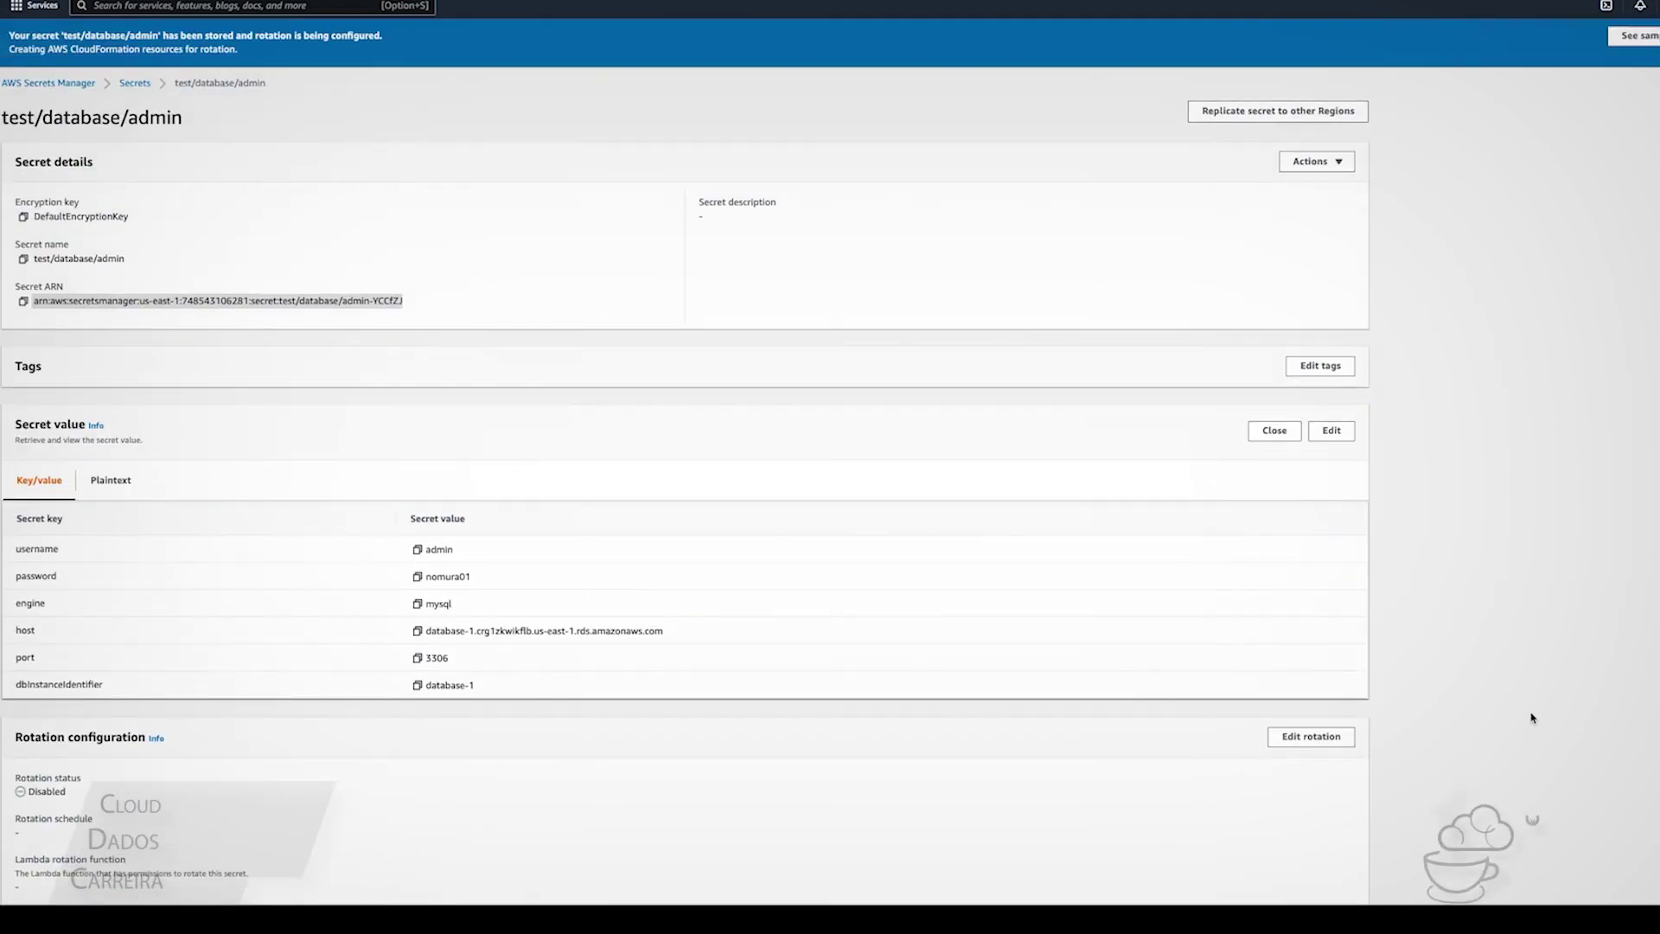